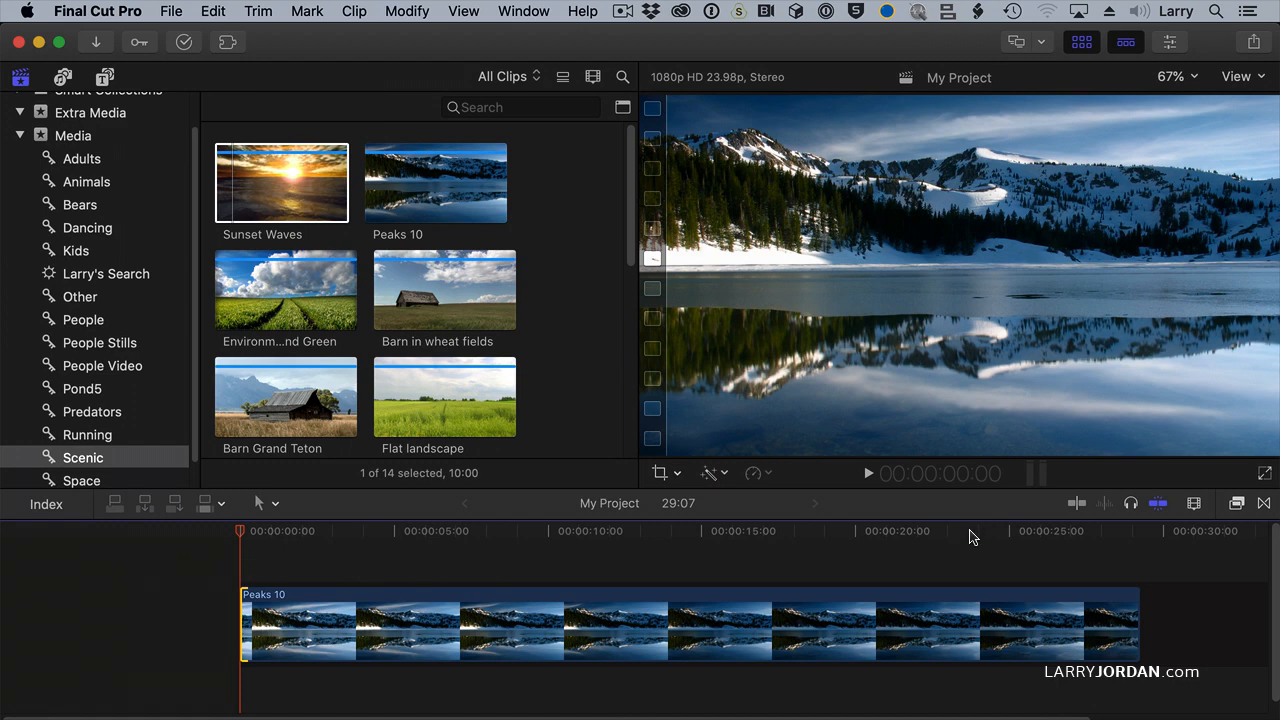
Step: Trim the end of the Peaks 10 clip to the playhead at 23:17
left_click(969, 535)
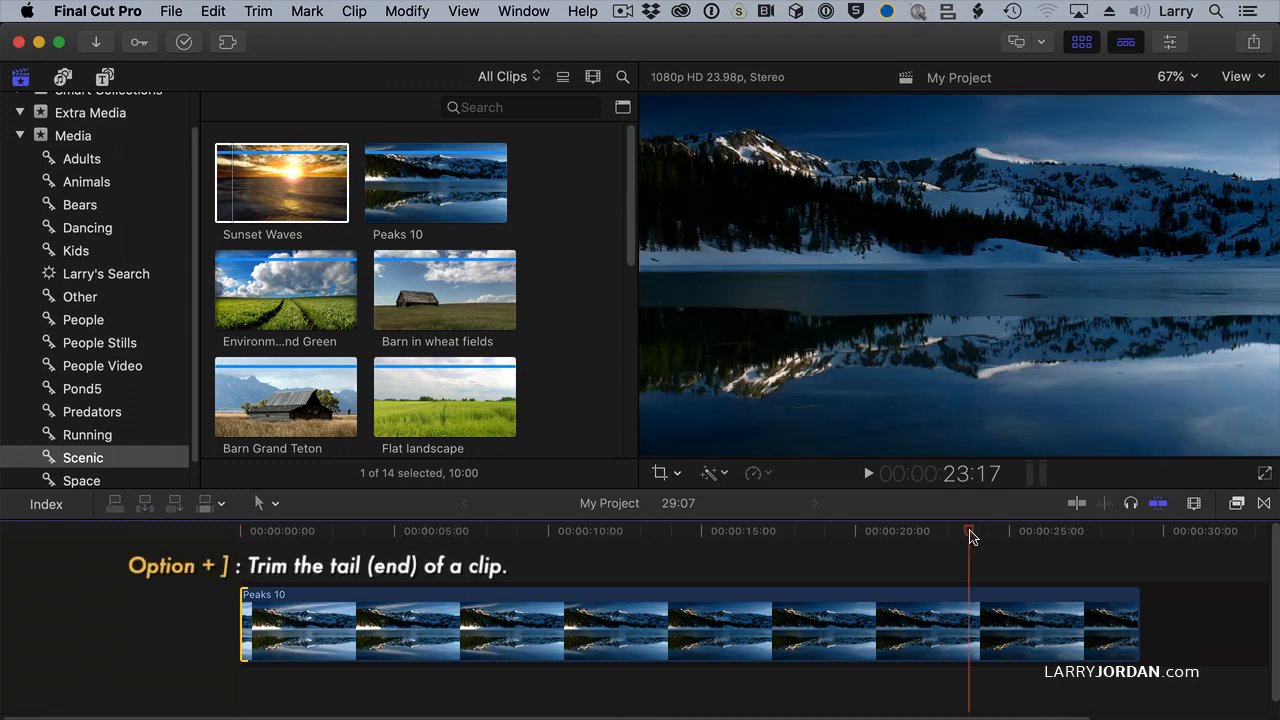
key("alt+bracketright")
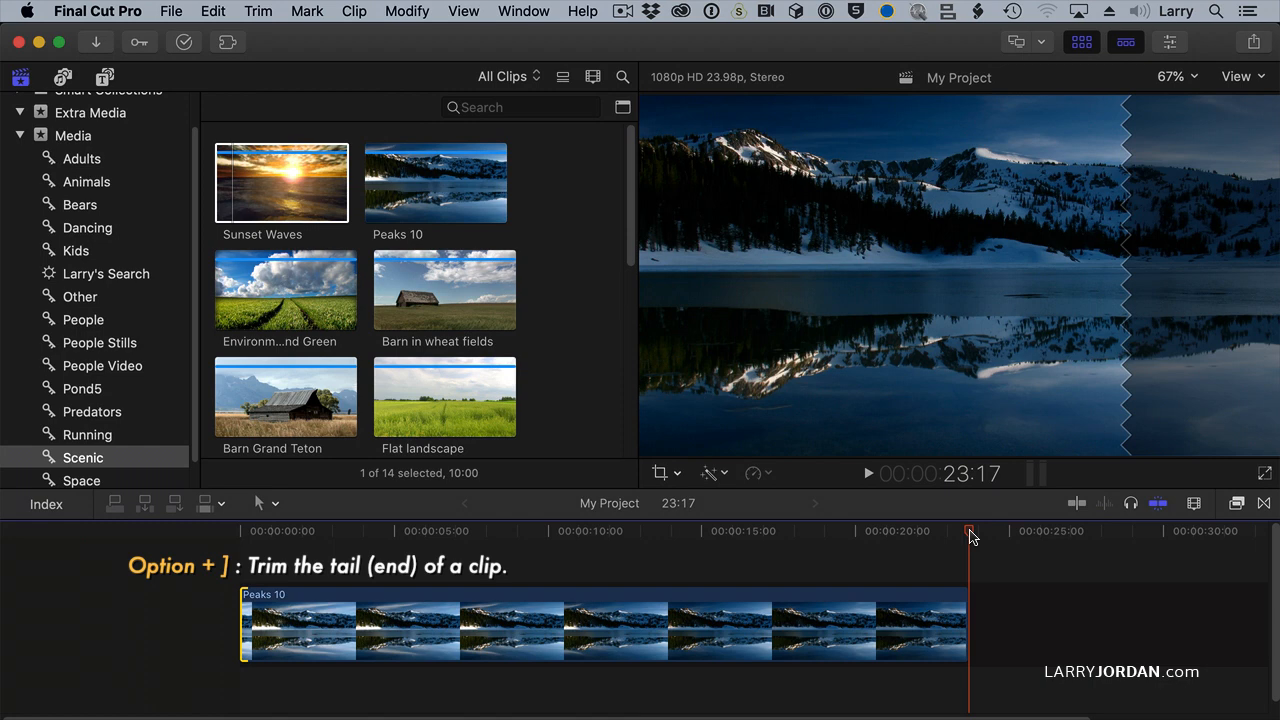
Step: Try trimming Peaks 10 to a range of about 13:15 in its middle, and undo the trims to restore the full clip
key("r")
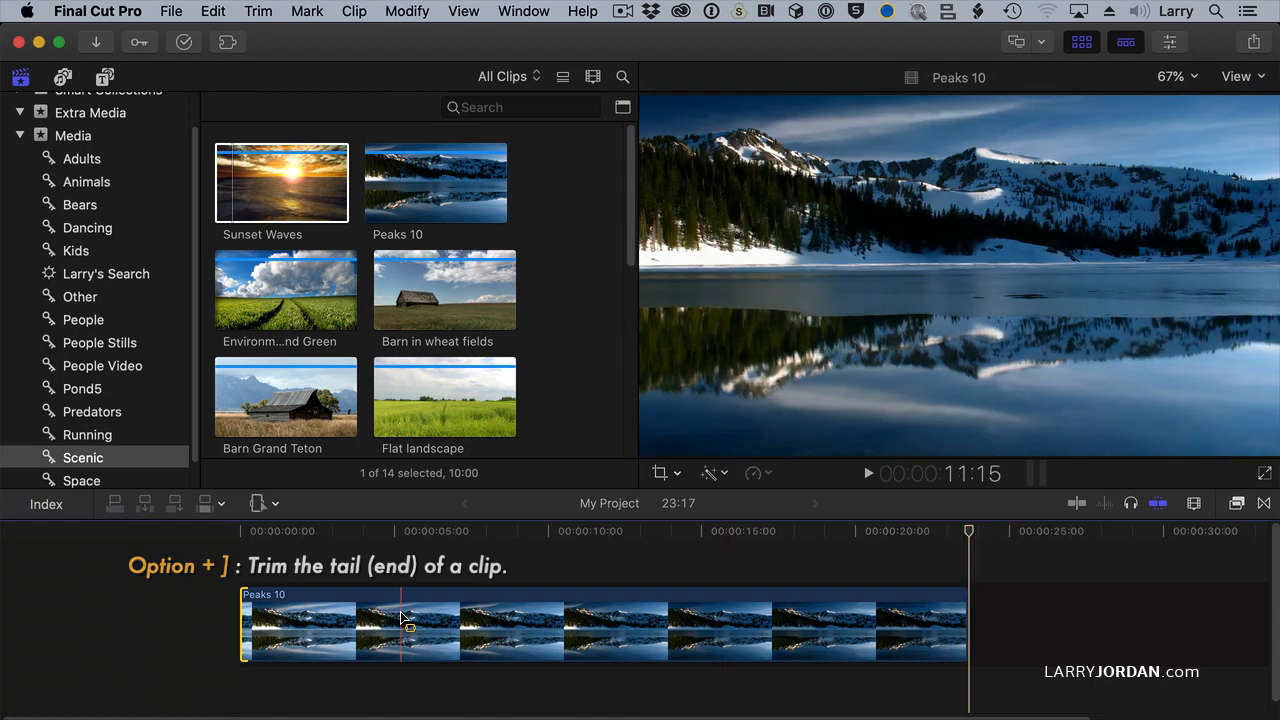
left_click_drag(401, 625, 820, 625)
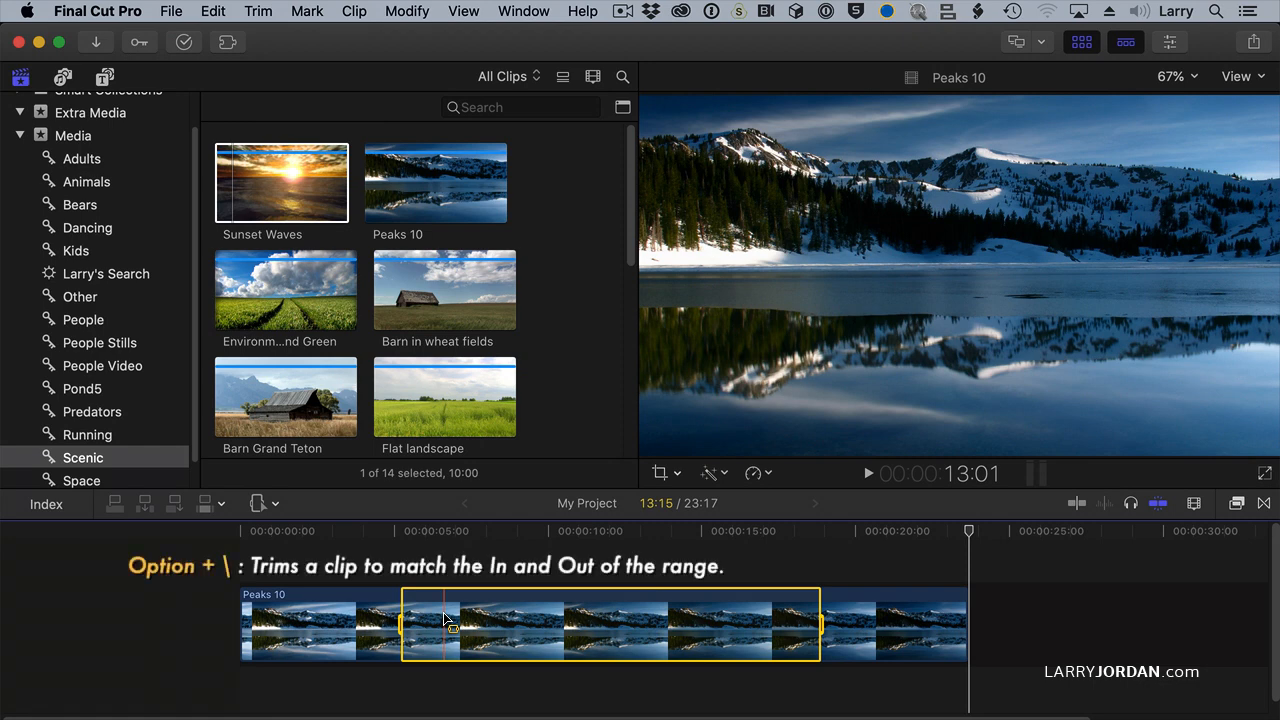
key("alt+backslash")
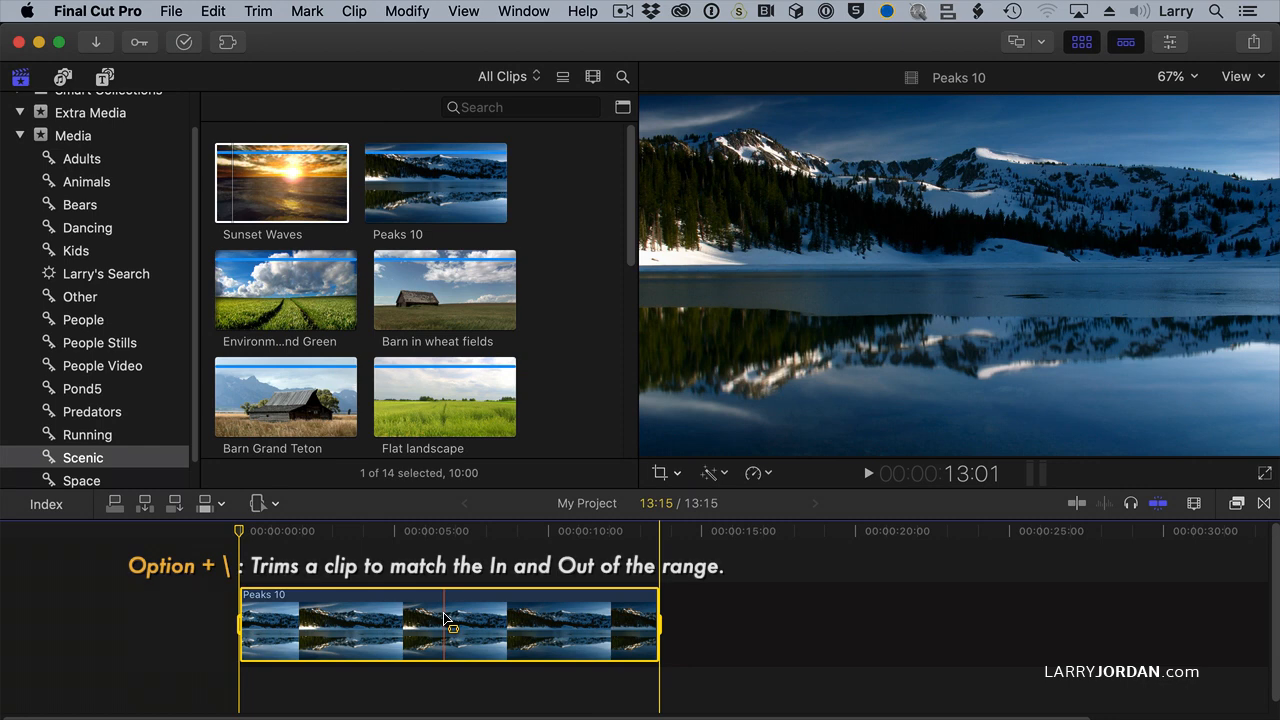
key("super+z")
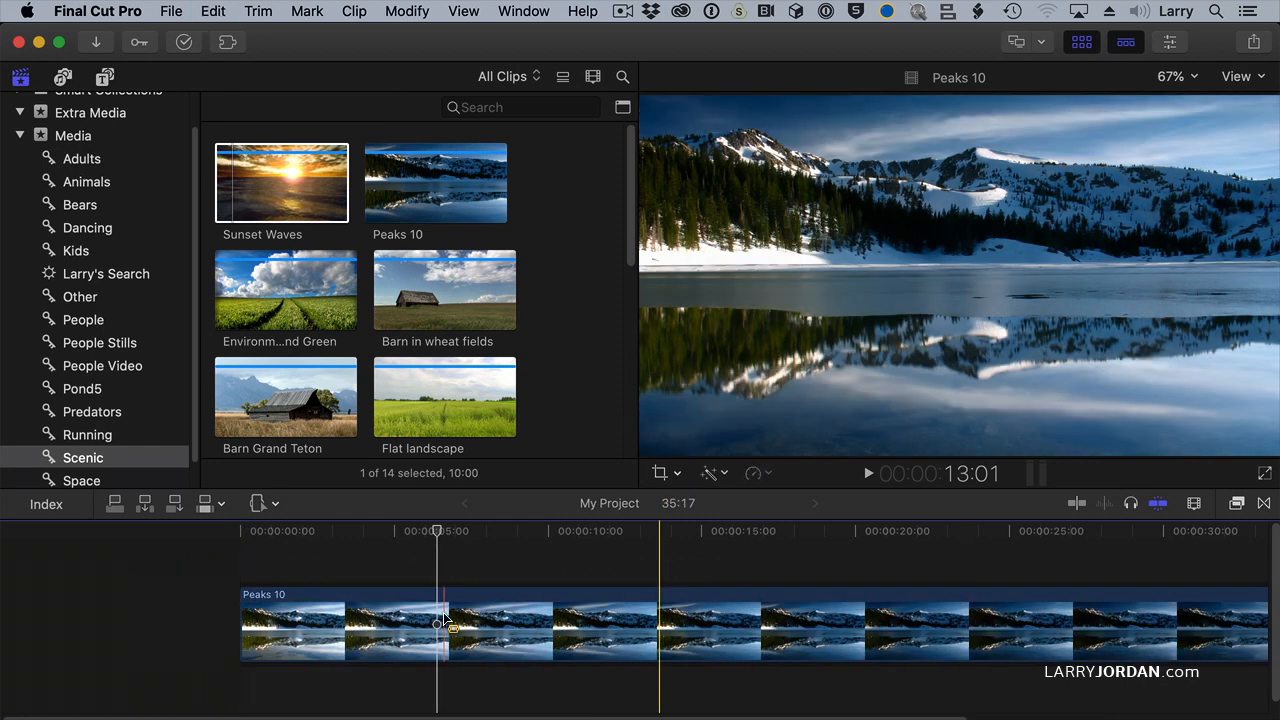
Step: Select a range of about 8:10 inside the Peaks 10 clip and clear that range selection
scroll(443, 620, "right", 4)
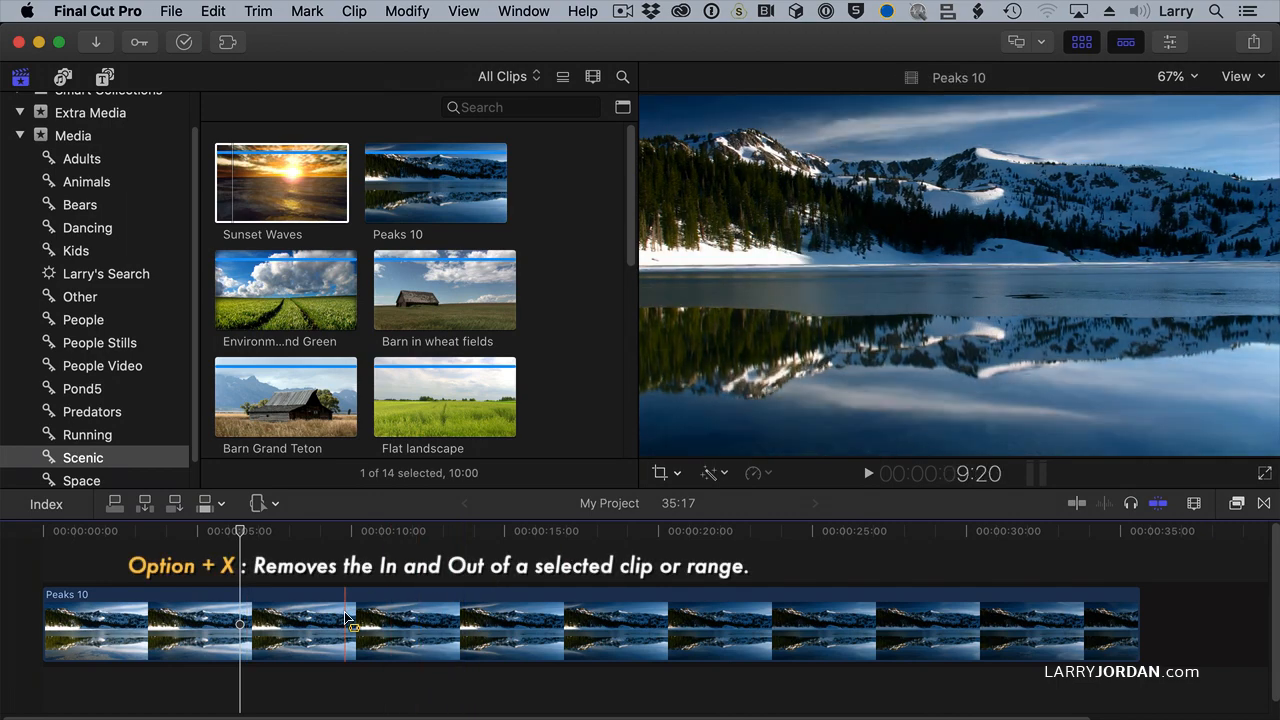
left_click_drag(345, 625, 603, 625)
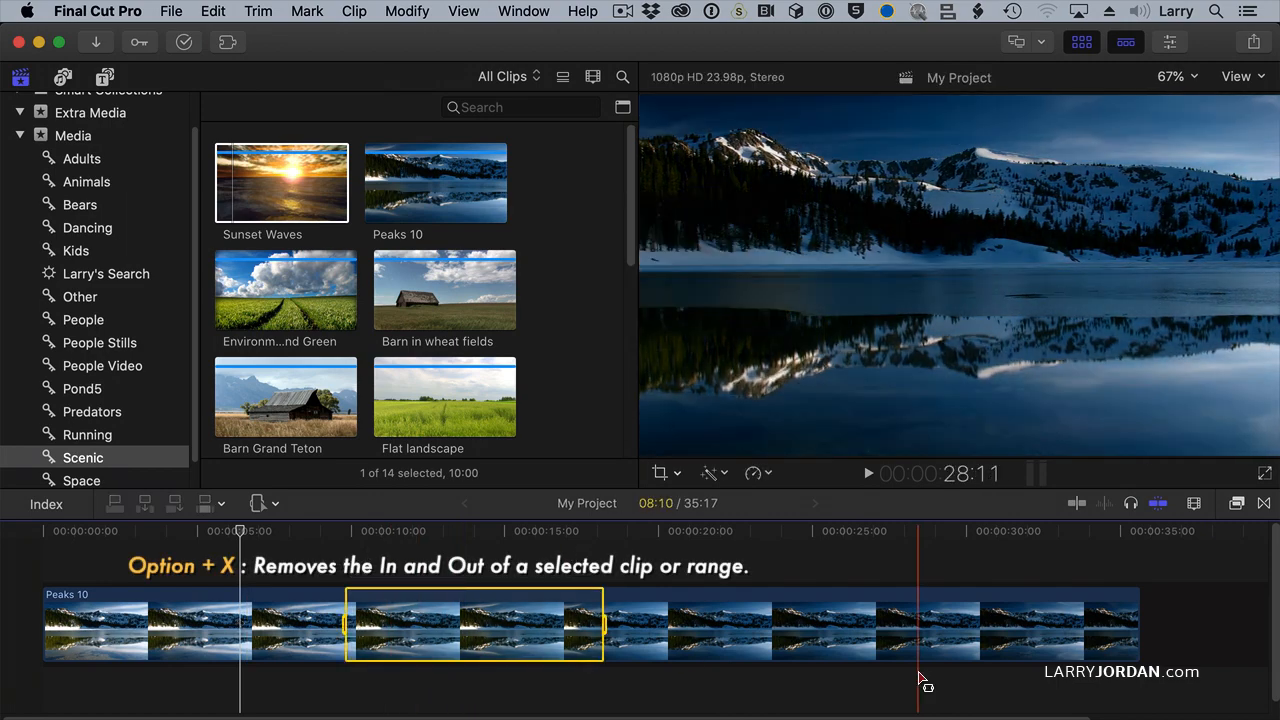
key("alt+x")
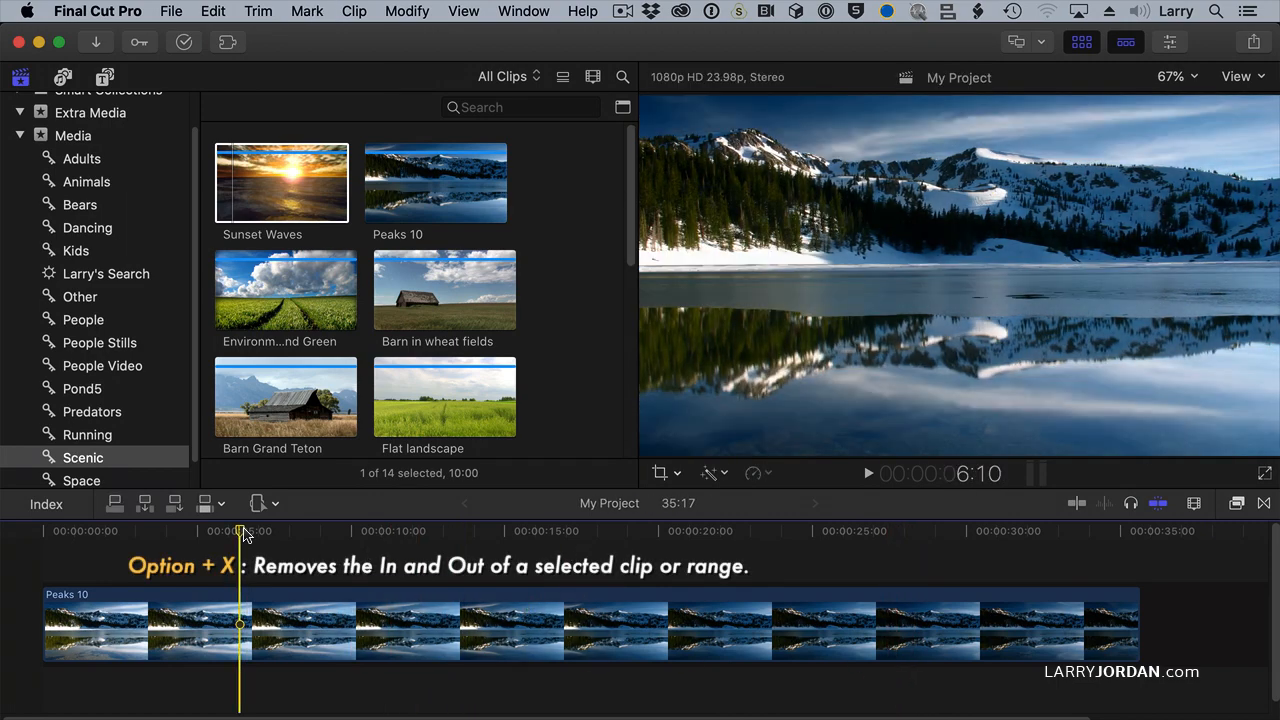
Step: With the Select tool active, mark a range from 11:03 to 22:11 on Peaks 10 and trim the clip to it
key("a")
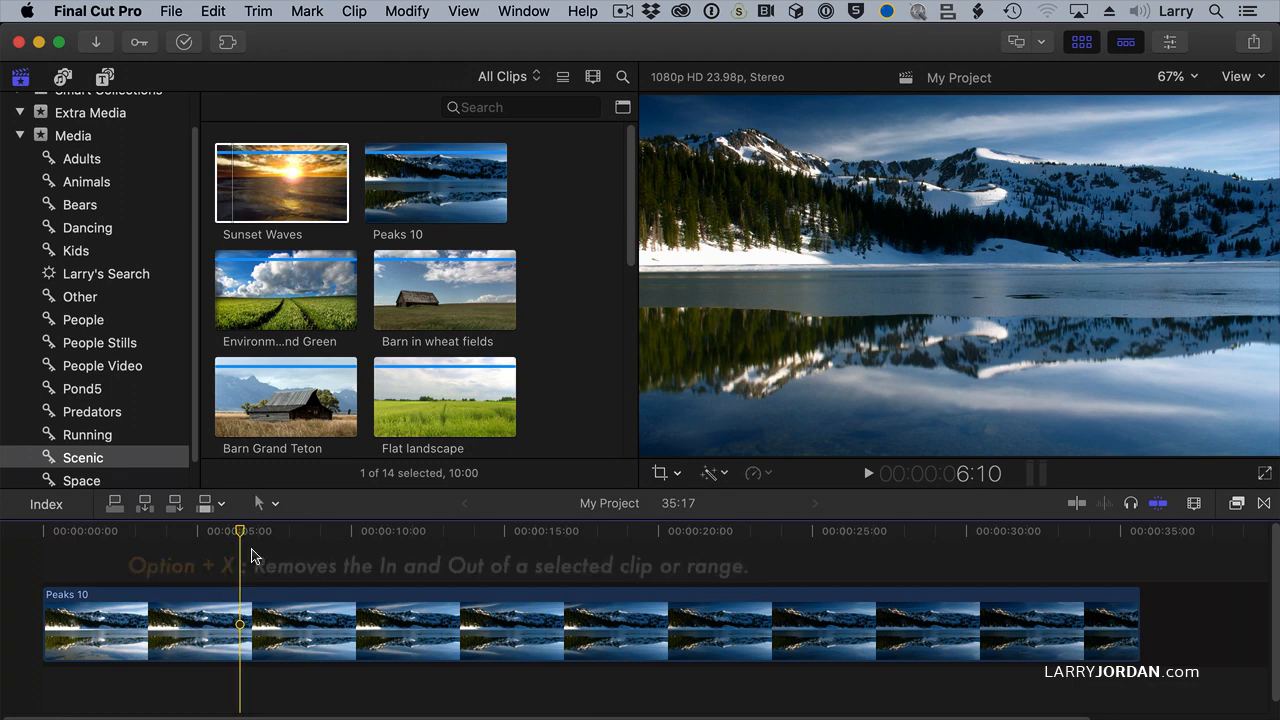
left_click(385, 535)
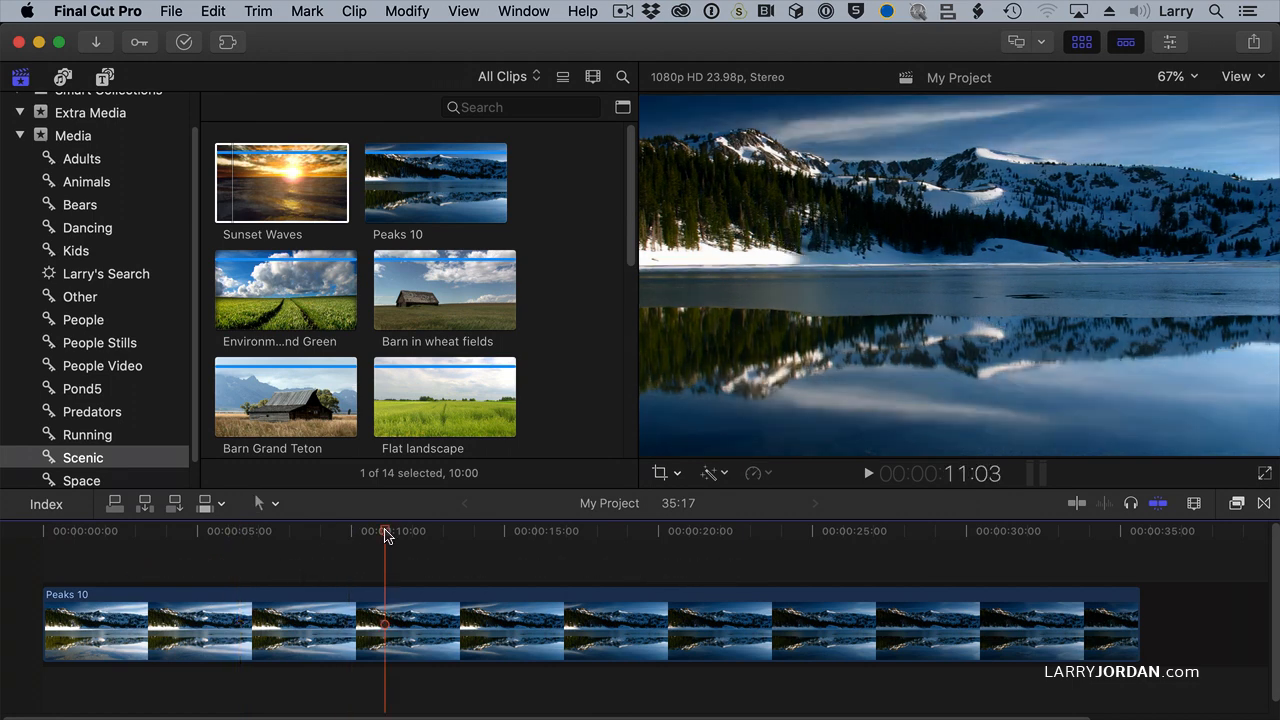
key("i")
left_click(735, 535)
key("o")
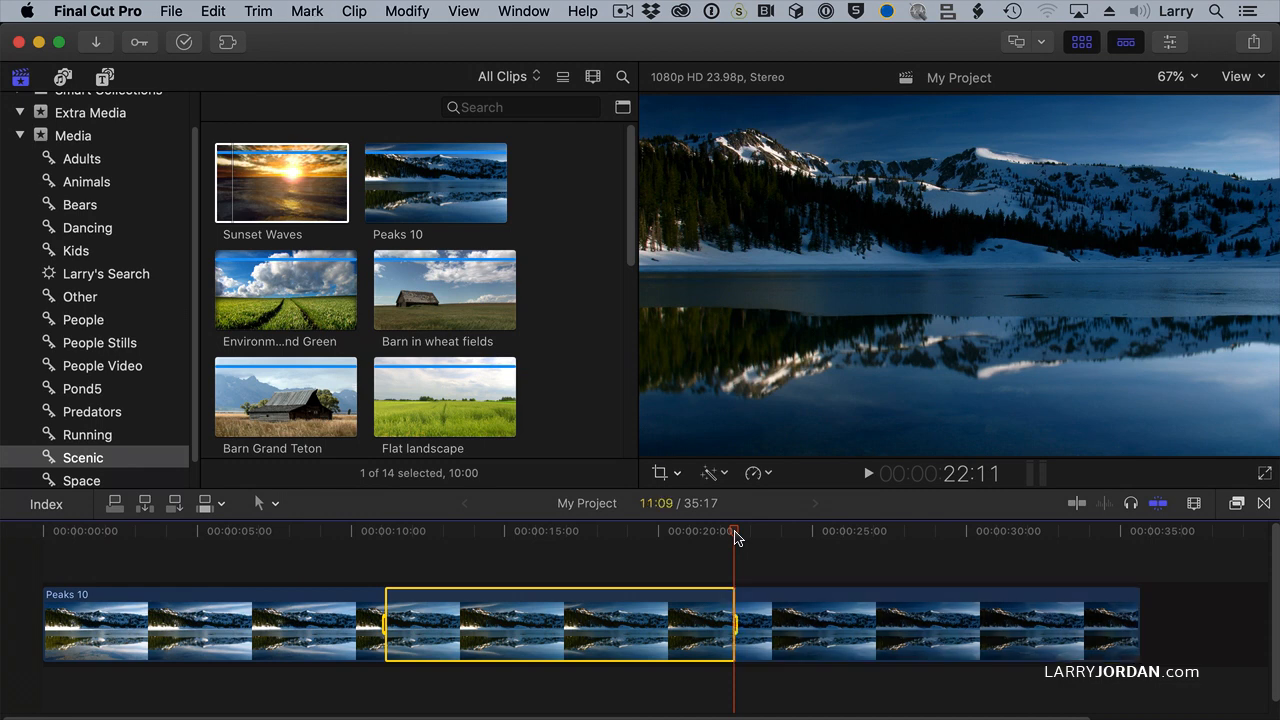
key("alt+backslash")
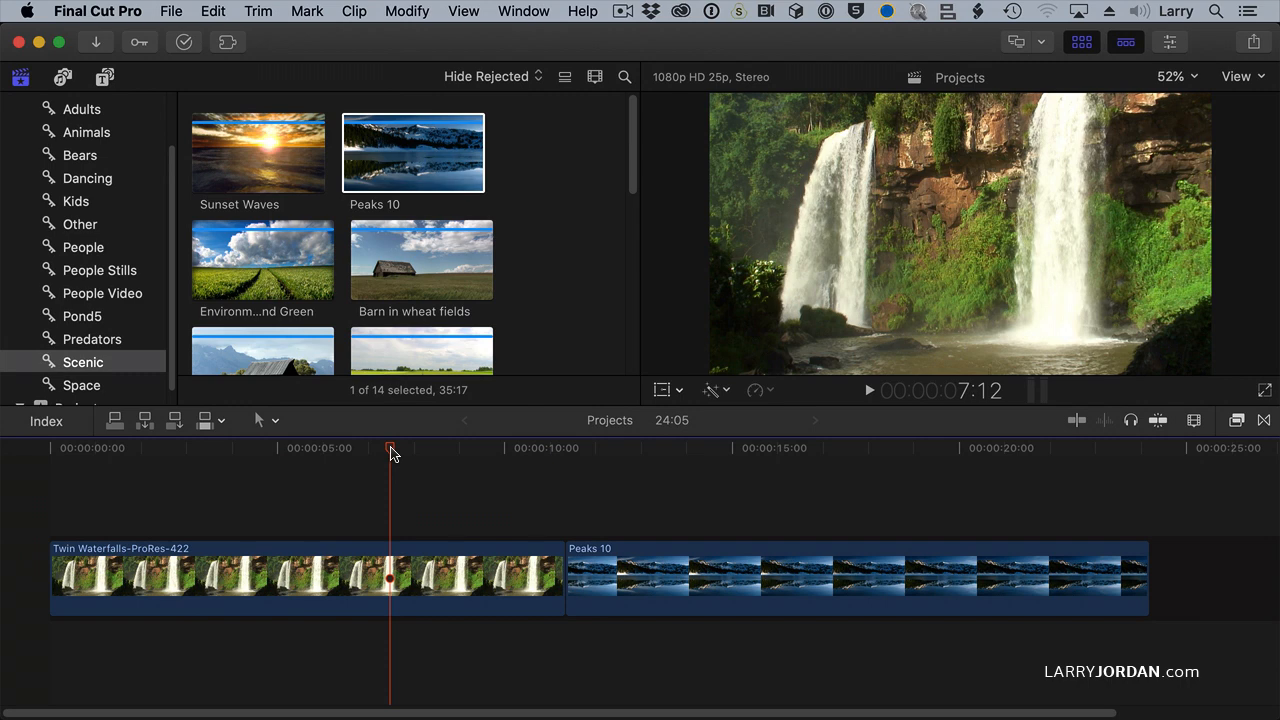
Step: Select the start edge of Peaks 10 in the Projects timeline and ripple trim it in one-frame increments, first shortening, then lengthening the clip
left_click(569, 590)
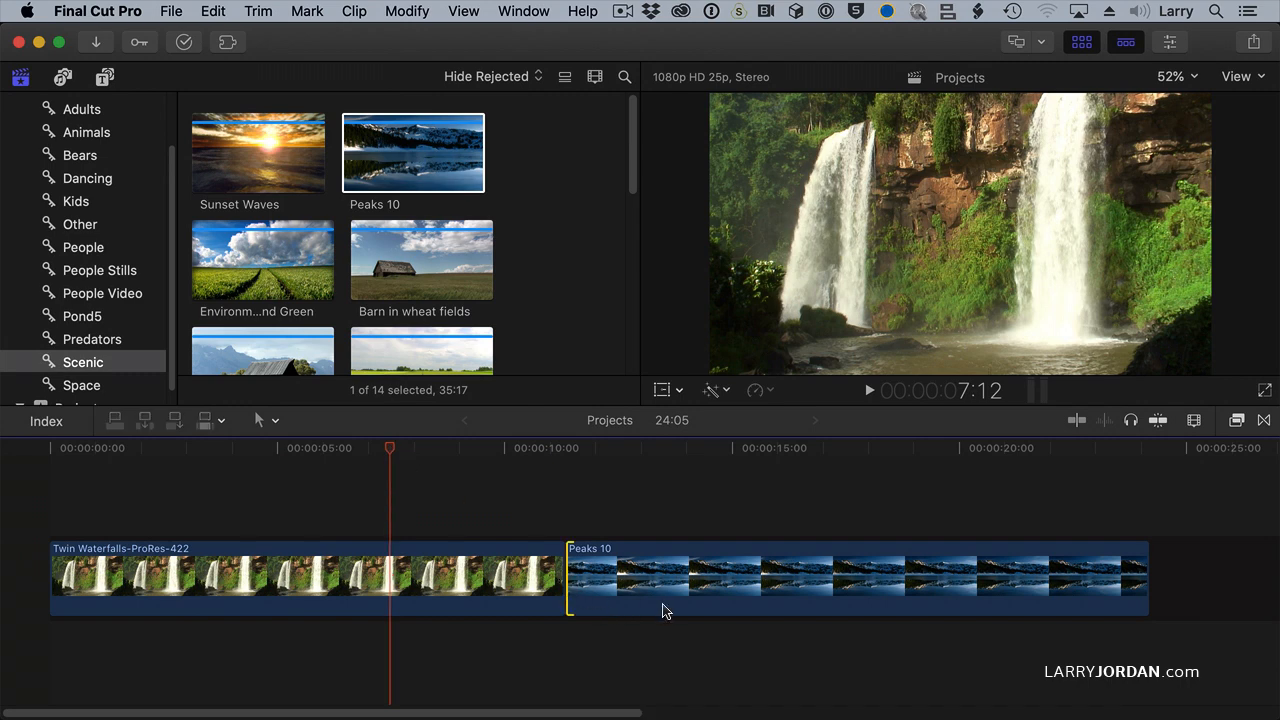
key("period")
key("period")
key("period")
key("period")
key("period")
key("period")
key("period")
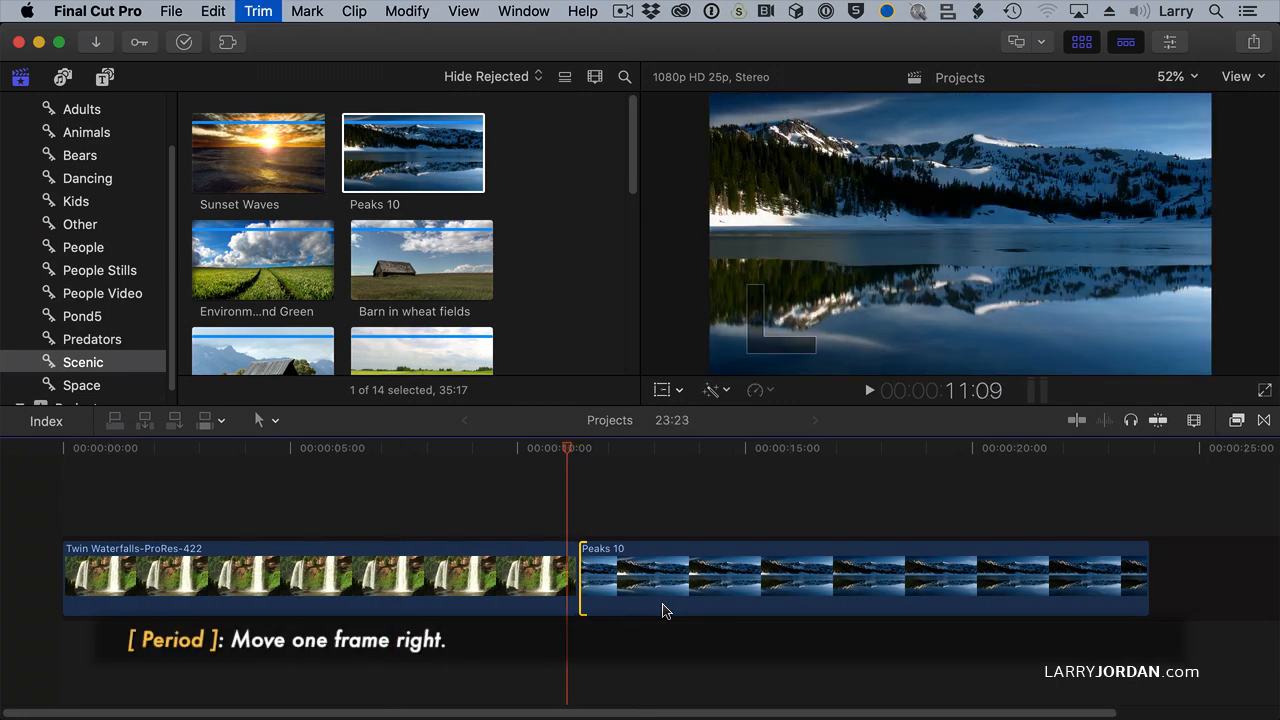
key("period")
key("period")
key("comma")
key("comma")
key("comma")
key("comma")
key("comma")
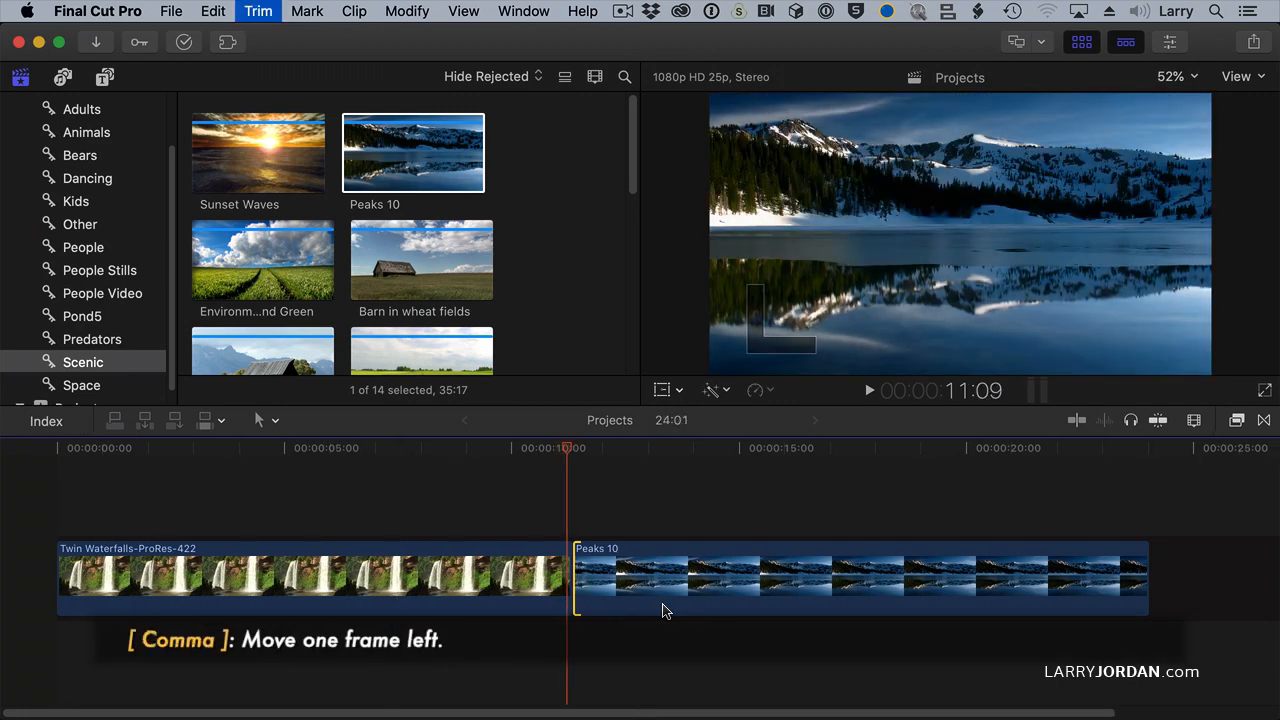
key("comma")
key("comma")
key("comma")
Step: Ripple trim the start of Peaks 10 in ten-frame increments, first shortening the clip, then extending it until the project lasts 25:20
key("shift+period")
key("shift+period")
key("shift+period")
key("shift+period")
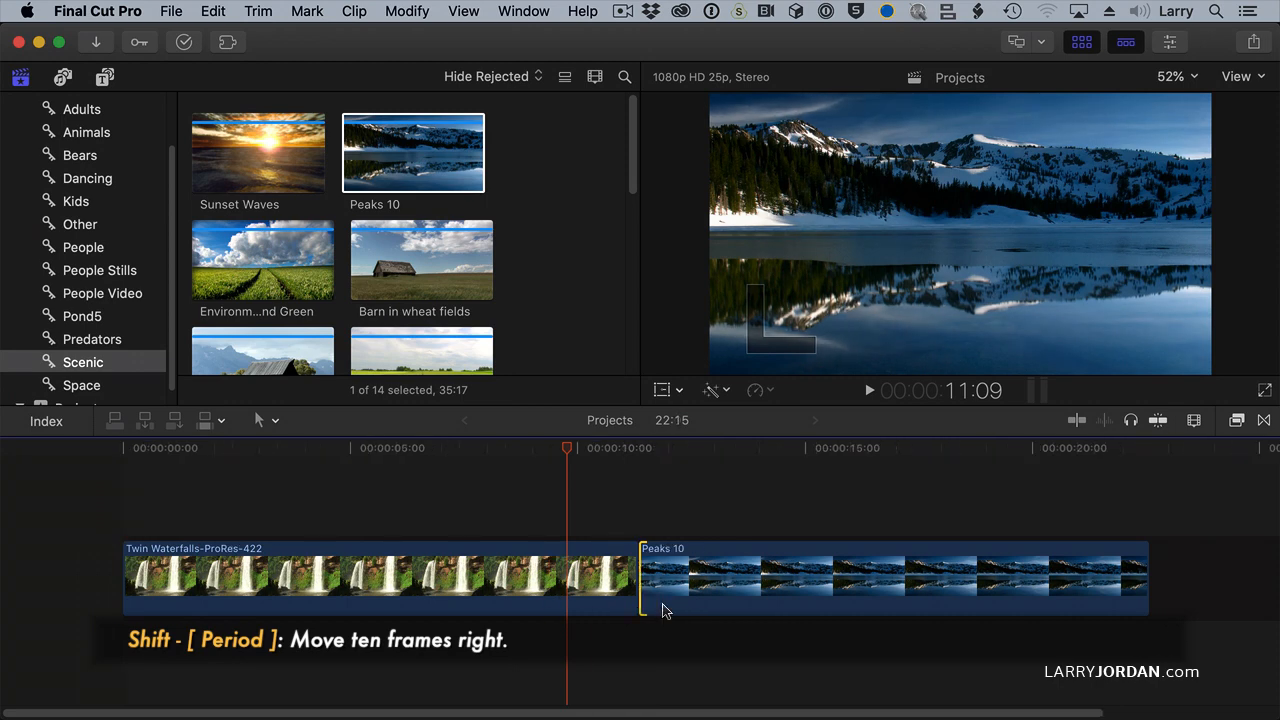
key("shift+comma")
key("shift+comma")
key("shift+comma")
key("shift+comma")
key("shift+comma")
key("shift+comma")
key("shift+comma")
key("shift+comma")
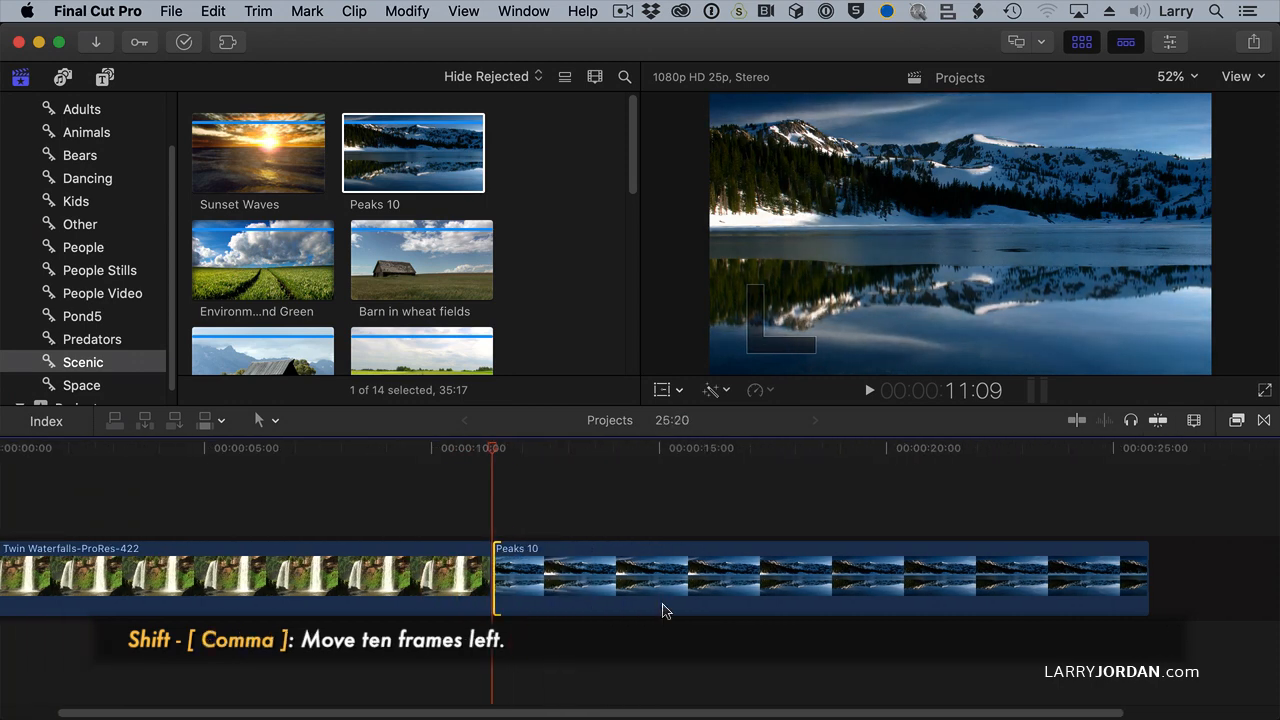
Step: Select both sides of the edit between Twin Waterfalls and Peaks 10 with the Trim tool and roll it slightly later in one-frame increments
key("t")
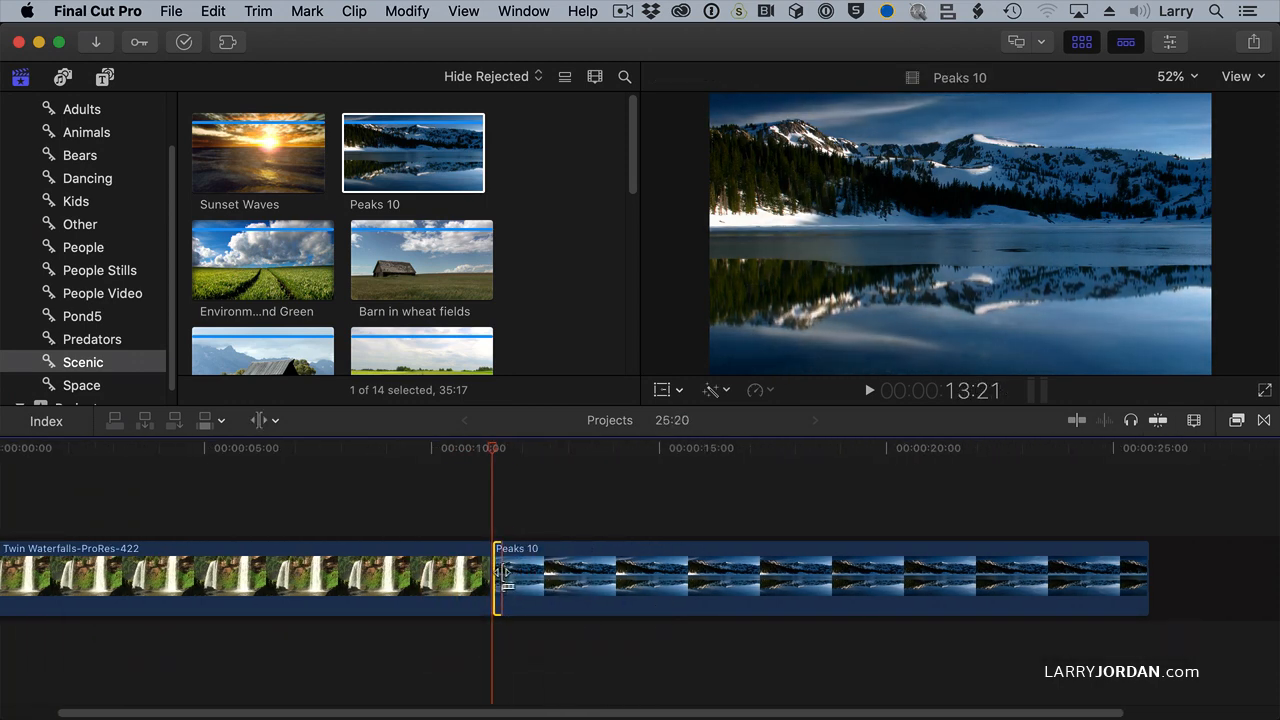
left_click(495, 575)
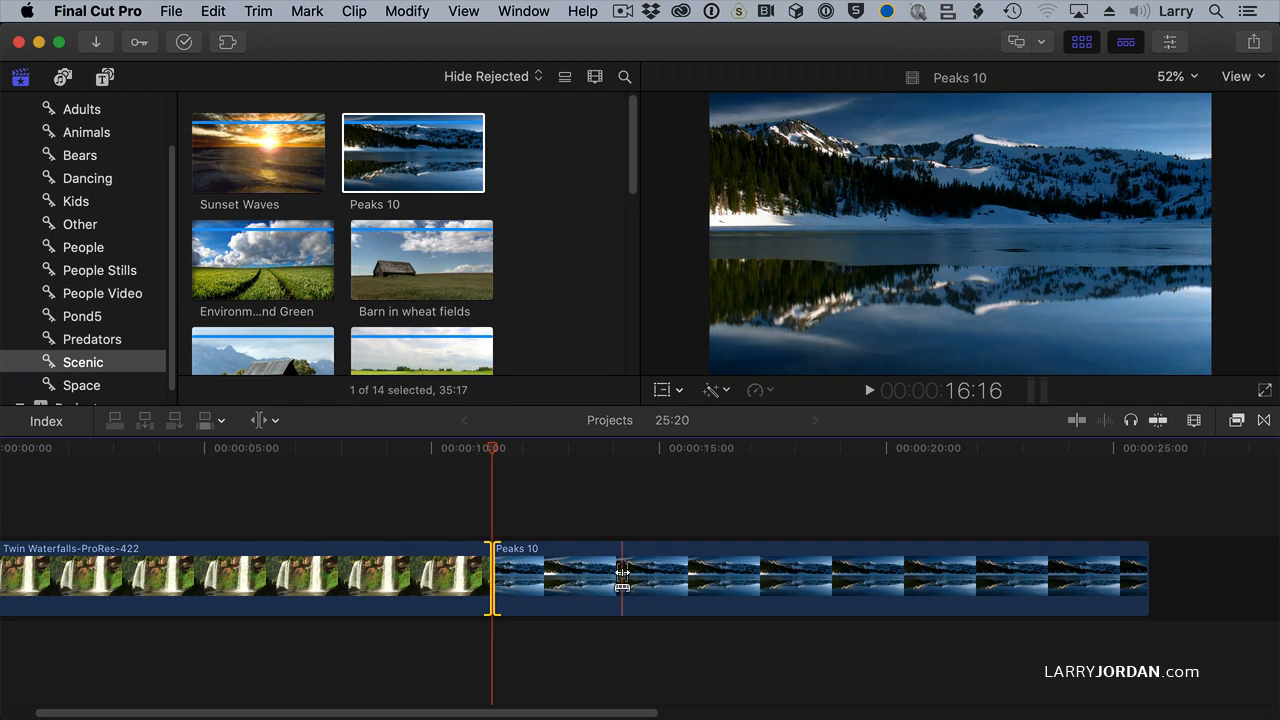
key("period")
key("period")
key("period")
key("period")
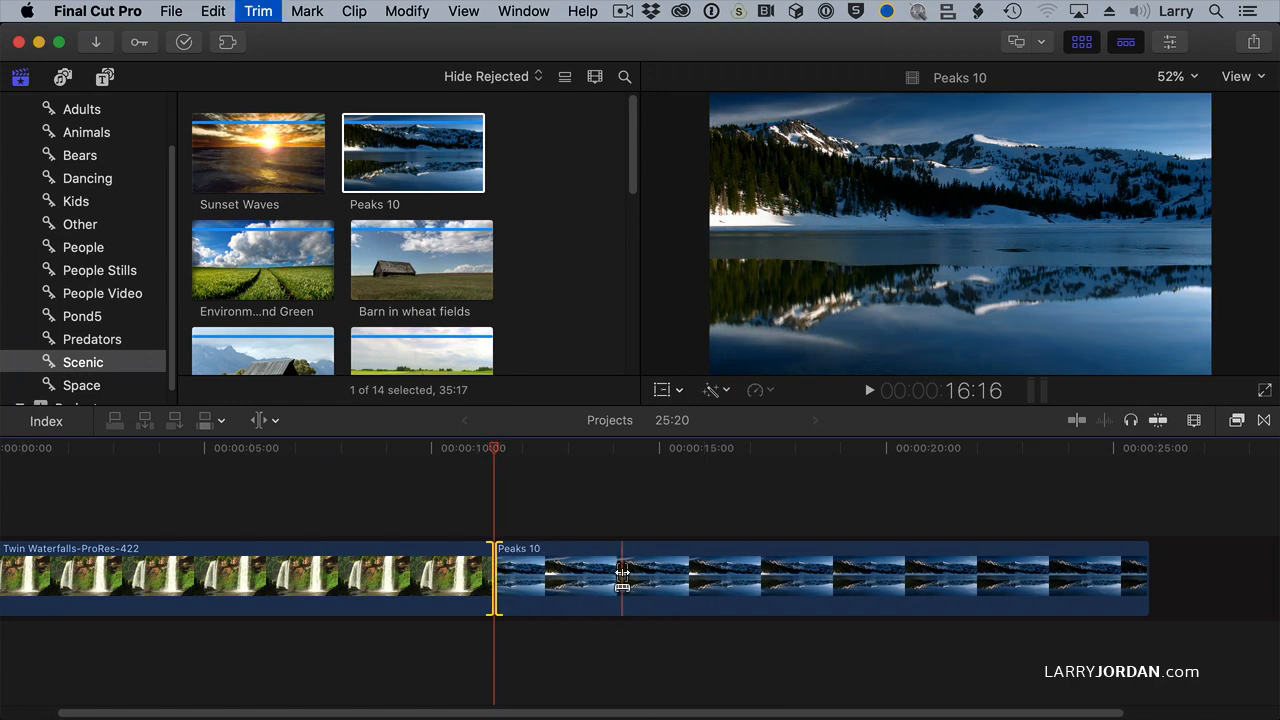
Step: Roll the edit between the two clips later and earlier in ten-frame increments, leaving it at 11:15
key("shift+period")
key("shift+period")
key("shift+period")
key("shift+period")
key("shift+comma")
key("shift+comma")
key("shift+comma")
key("shift+comma")
key("shift+comma")
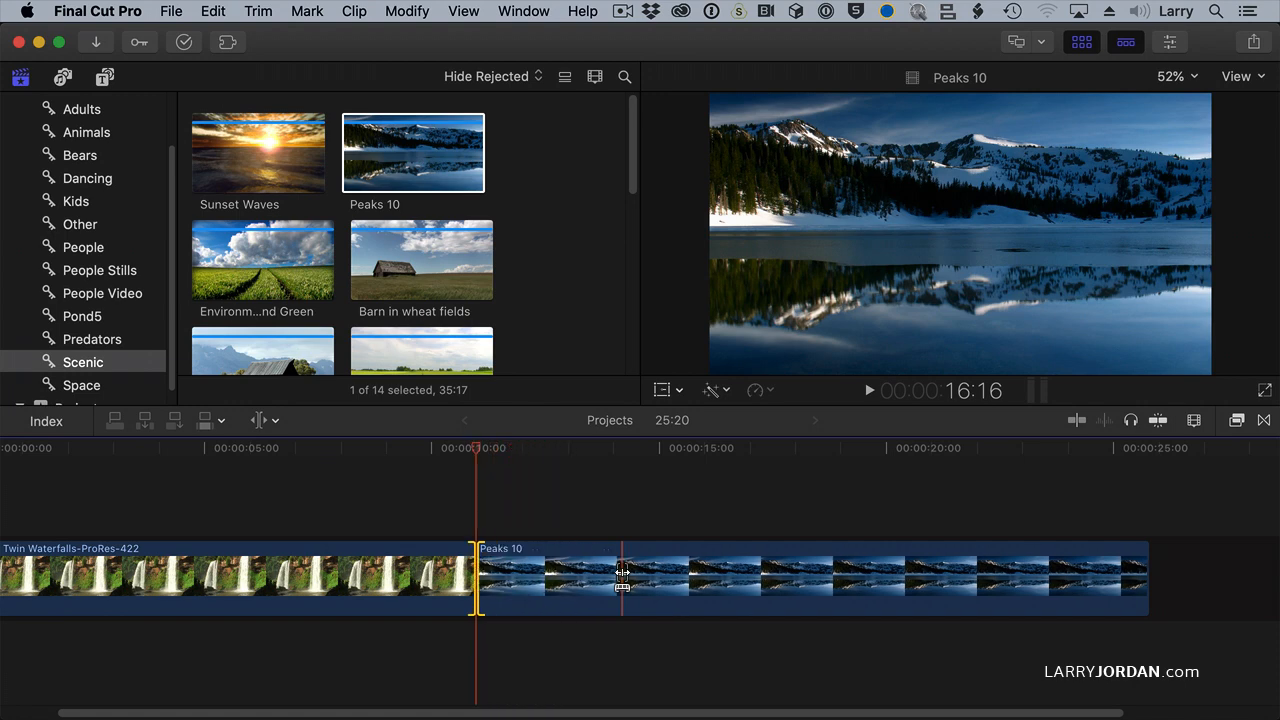
key("shift+period")
key("shift+period")
key("shift+period")
key("shift+period")
key("shift+period")
key("shift+period")
key("shift+period")
key("shift+period")
key("shift+period")
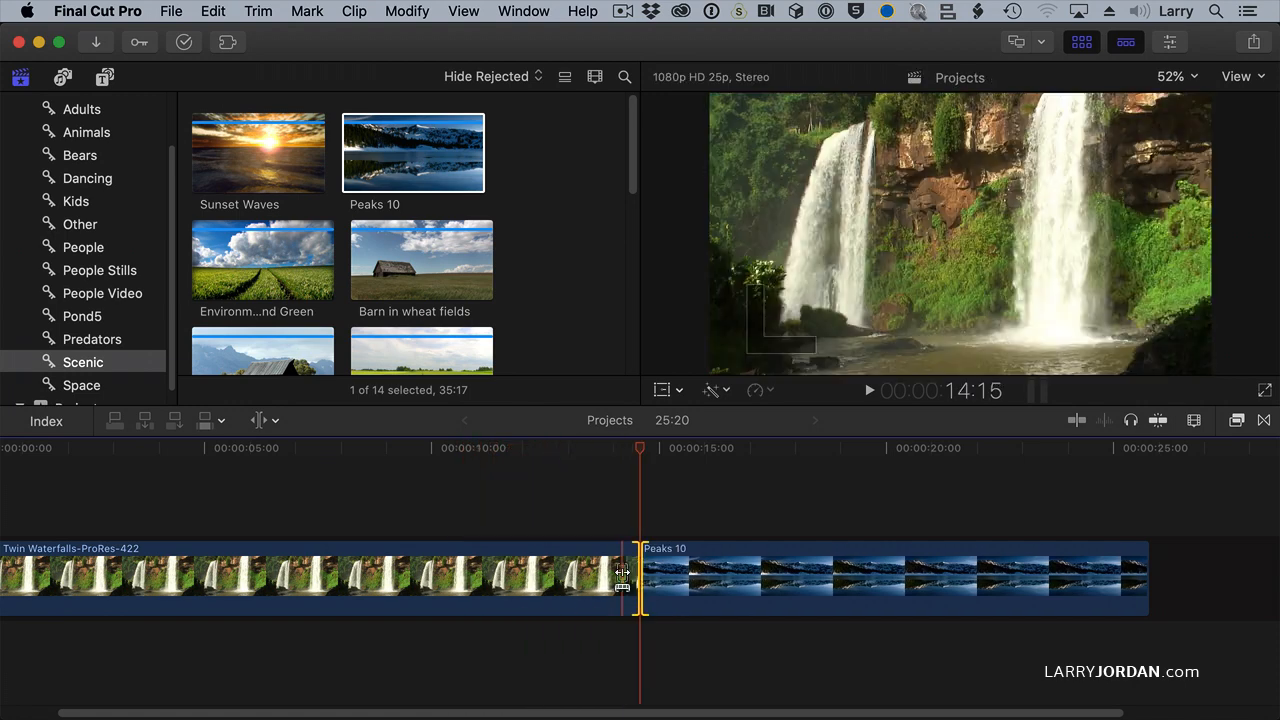
key("shift+comma")
key("shift+comma")
key("shift+comma")
key("shift+comma")
key("shift+comma")
key("shift+comma")
key("shift+comma")
key("shift+comma")
key("shift+comma")
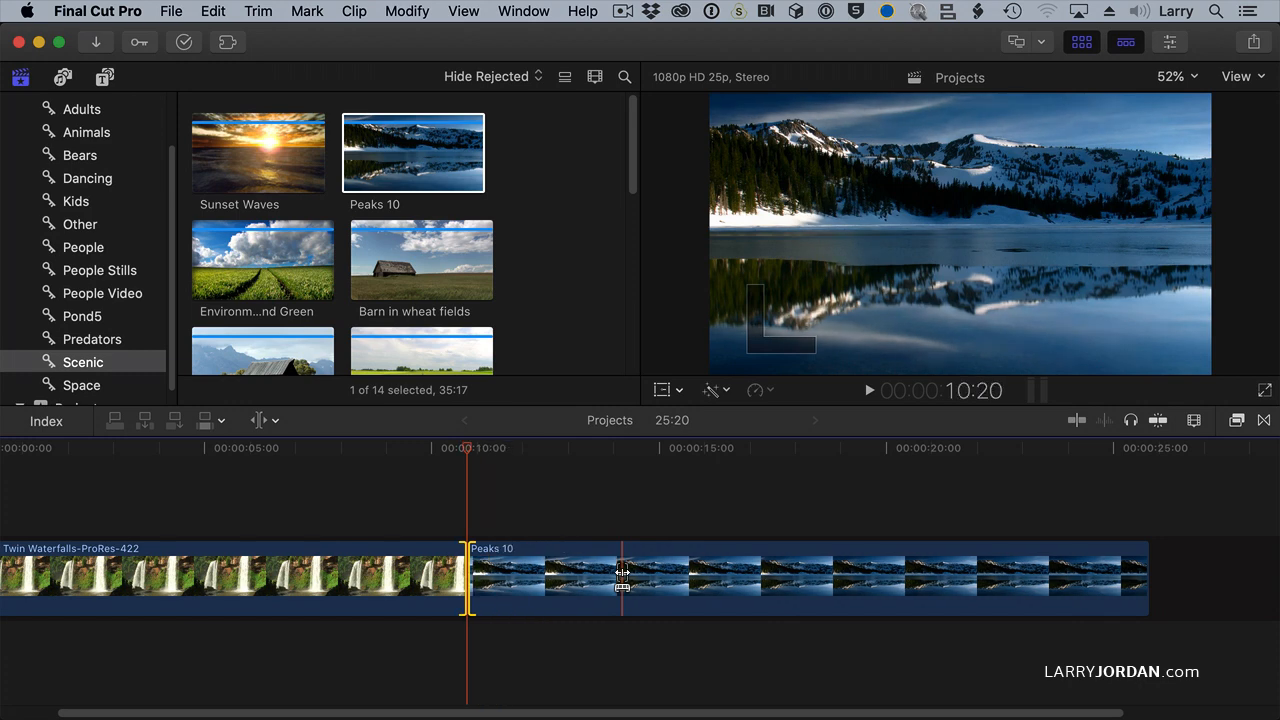
key("shift+period")
key("shift+period")
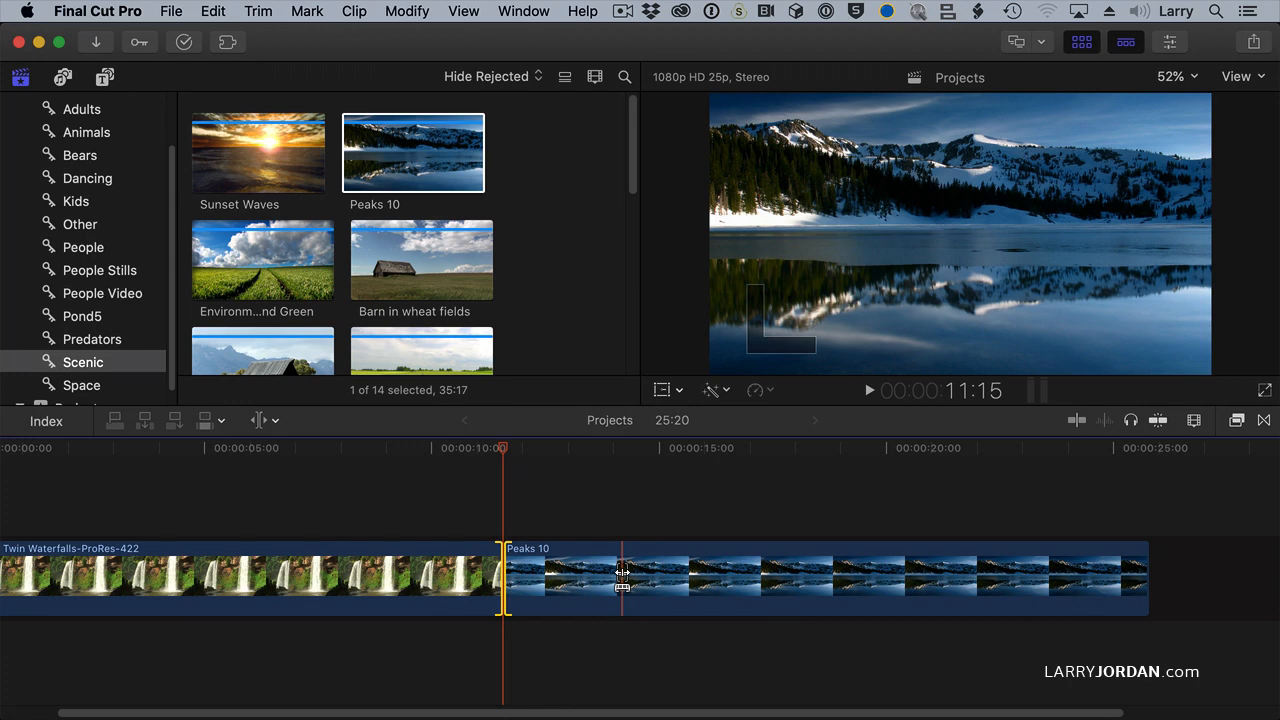
Step: Select the whole Peaks 10 clip with the Select tool and nudge it later in ten-frame increments until the project lasts 27:20
key("a")
left_click(716, 578)
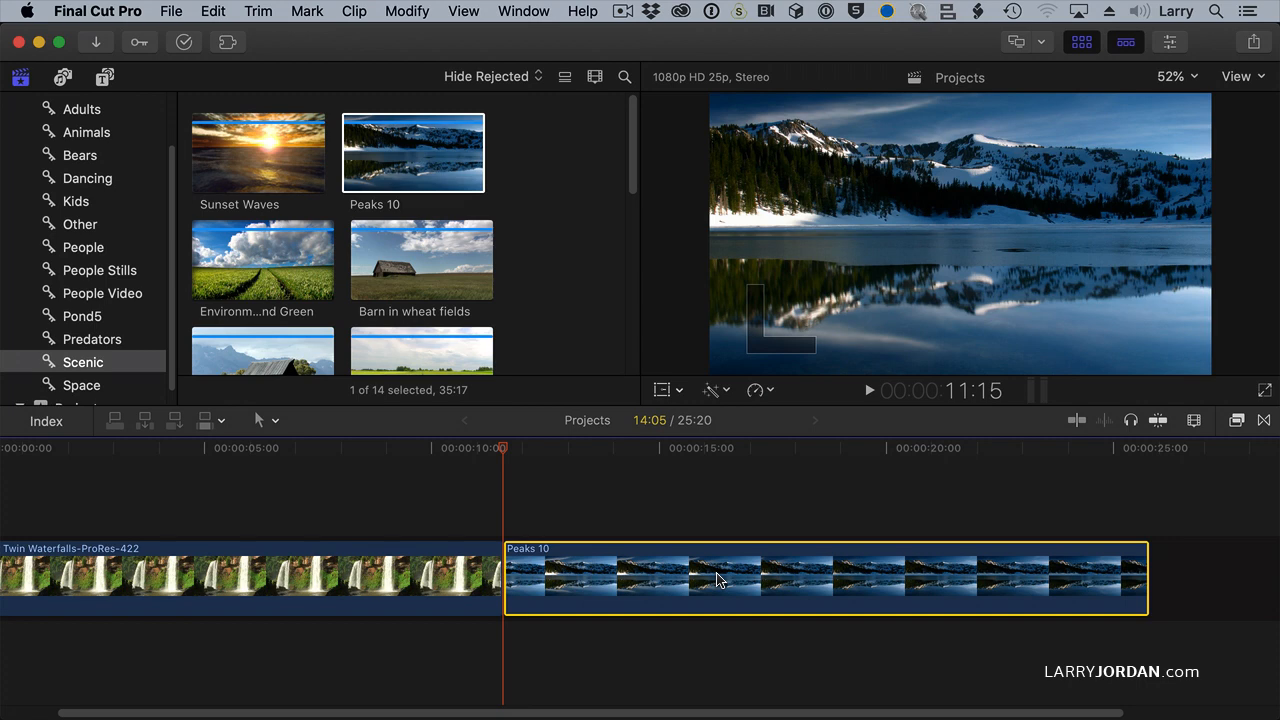
key("shift+period")
key("shift+period")
key("shift+period")
key("shift+period")
key("shift+period")
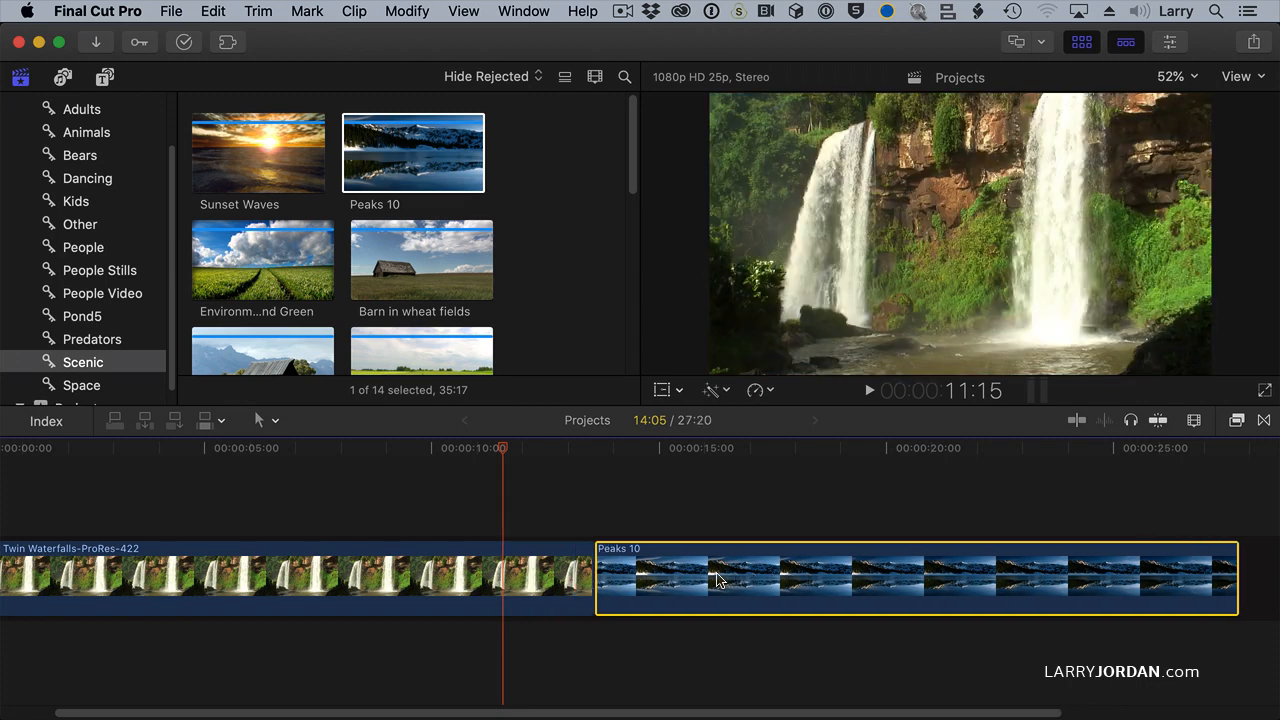
Step: Nudge Peaks 10 earlier and later in ten-frame increments, ending with a project duration of 25:00
key("shift+comma")
key("shift+comma")
key("shift+comma")
key("shift+comma")
key("shift+comma")
key("shift+comma")
key("shift+comma")
key("shift+comma")
key("shift+comma")
key("shift+comma")
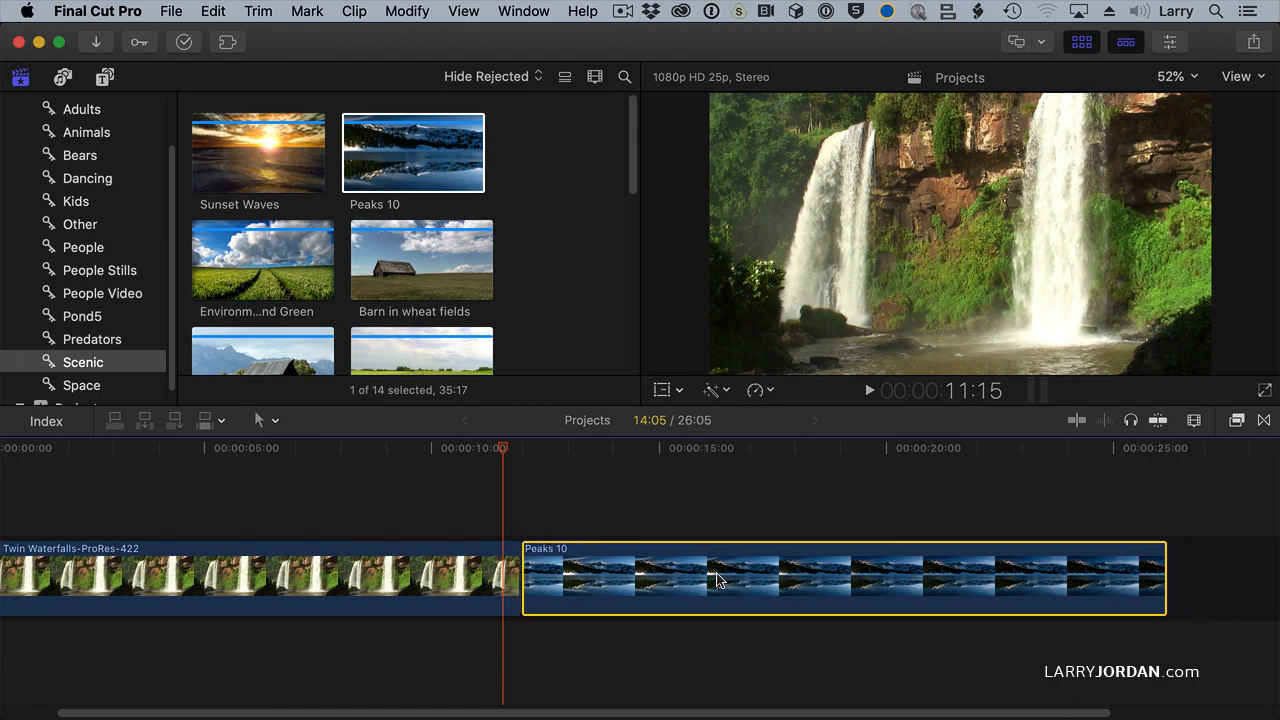
key("shift+comma")
key("shift+comma")
key("shift+period")
key("shift+period")
key("shift+period")
key("shift+period")
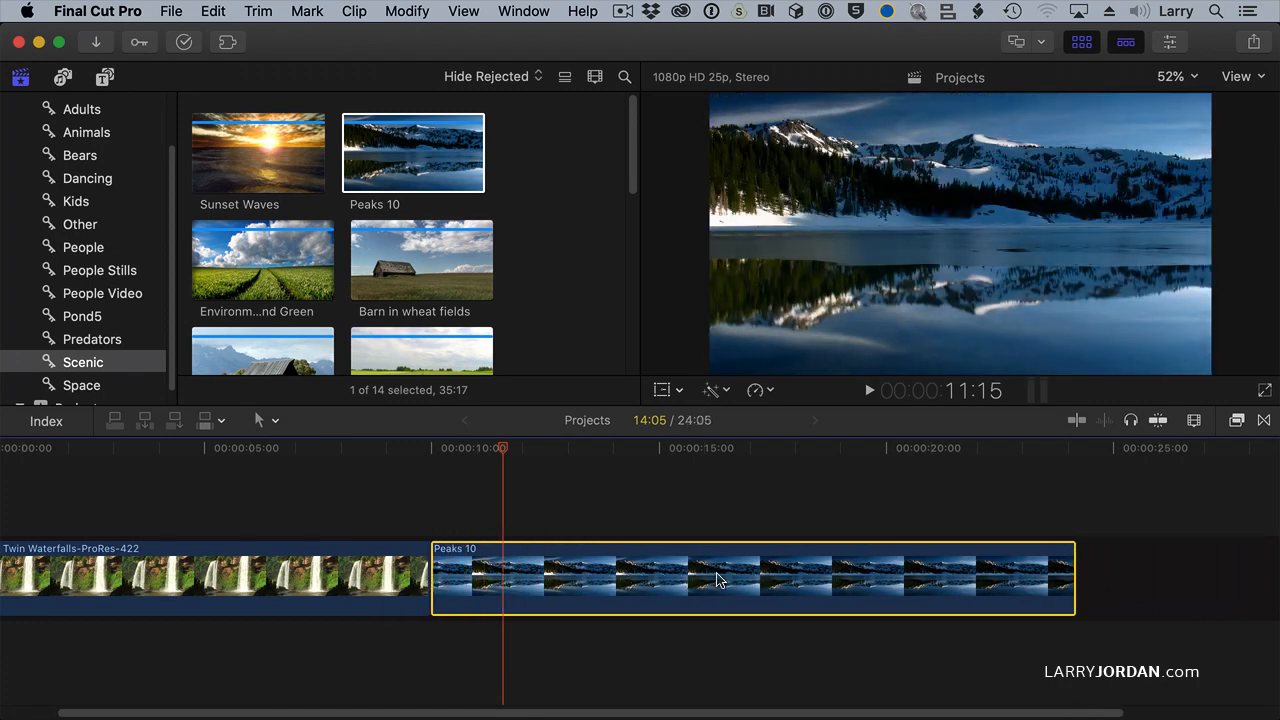
key("shift+comma")
key("shift+comma")
key("shift+period")
key("shift+period")
key("shift+period")
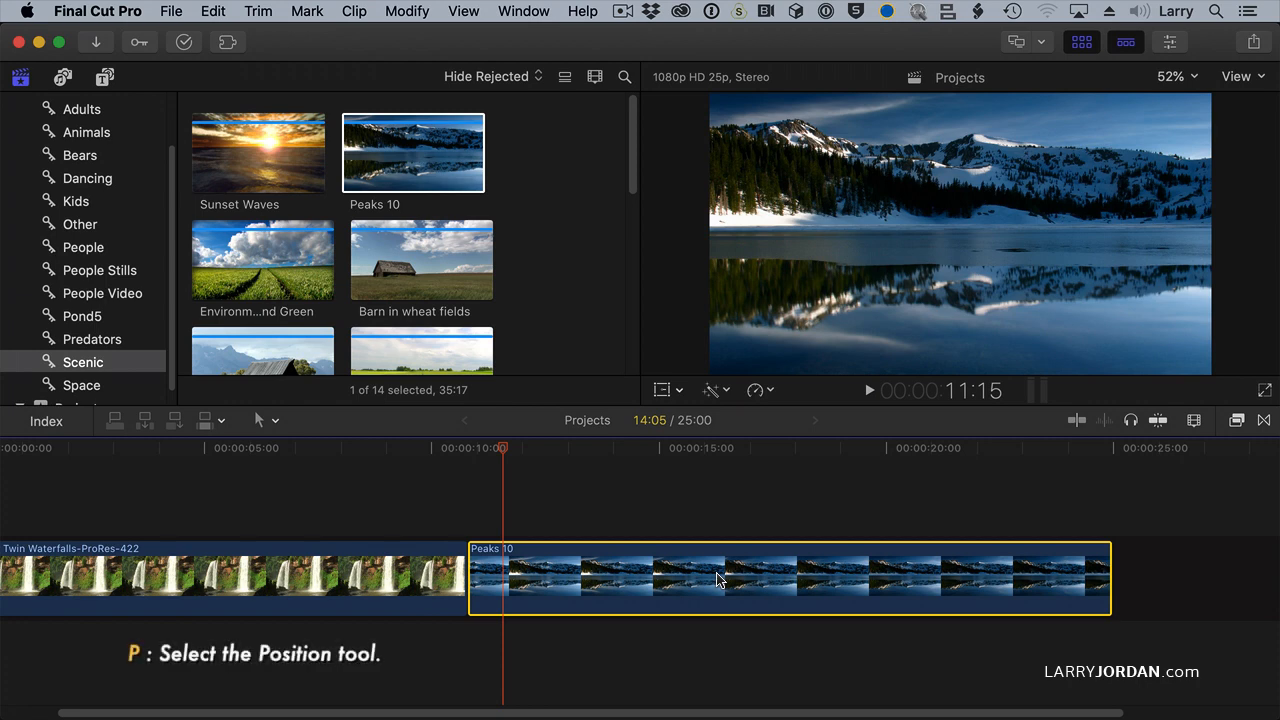
Step: Switch to the Position tool and nudge Peaks 10 later in ten-frame increments, opening a gap and extending the project to 27:10
left_click(262, 421)
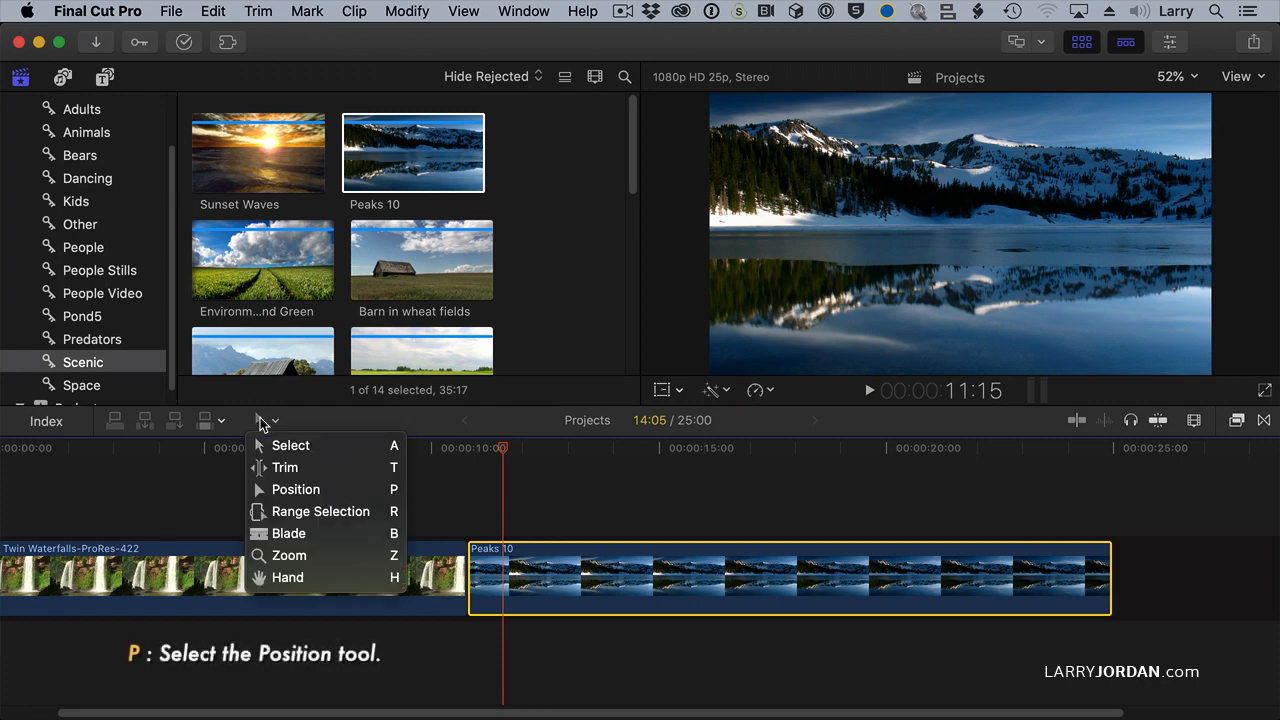
left_click(293, 492)
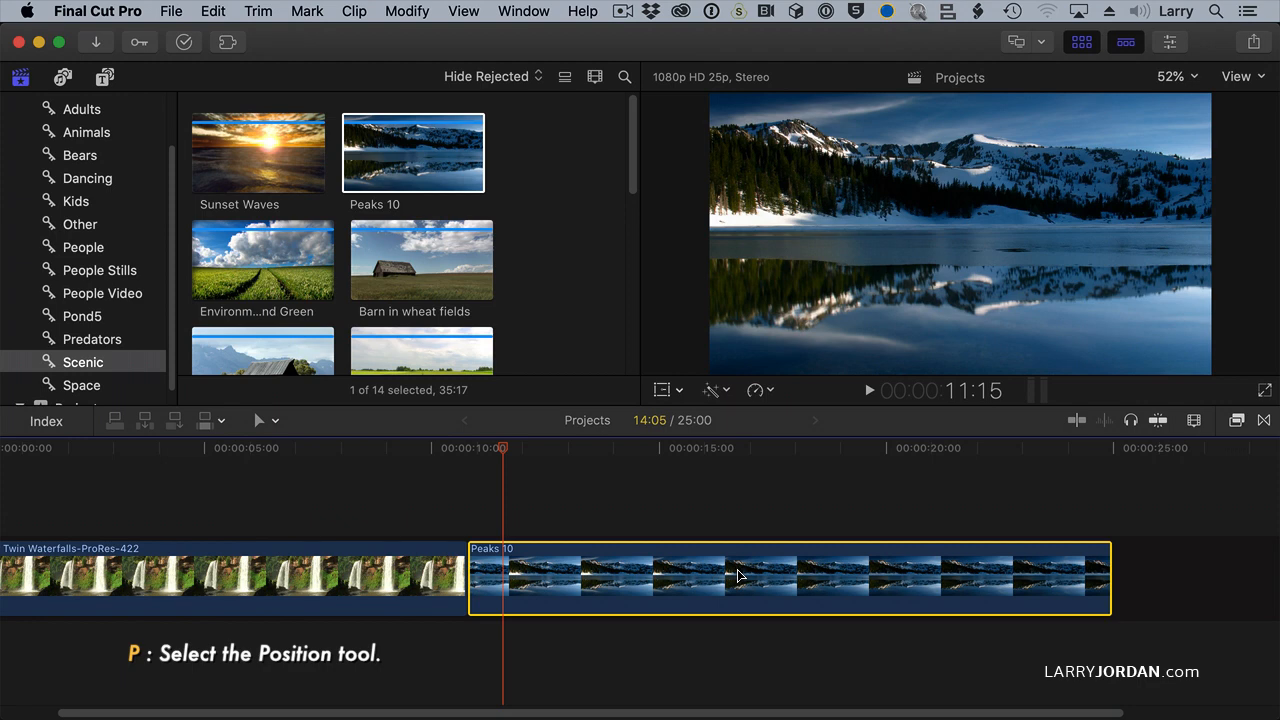
key("shift+period")
key("shift+period")
key("shift+period")
key("shift+period")
key("shift+period")
key("shift+period")
key("shift+period")
key("shift+period")
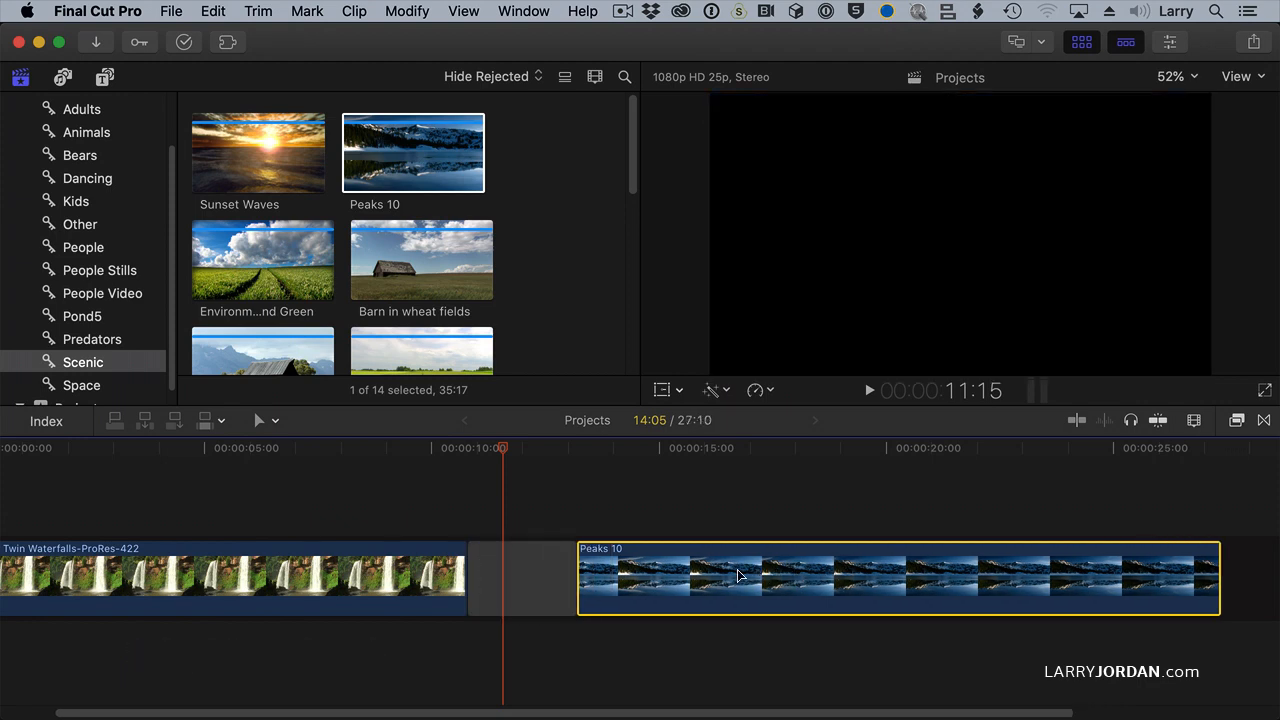
Step: Nudge Peaks 10 earlier in ten-frame increments to overwrite the end of Twin Waterfalls, then back later to a project duration of 23:20
key("shift+comma")
key("shift+comma")
key("shift+comma")
key("shift+comma")
key("shift+comma")
key("shift+comma")
key("shift+comma")
key("shift+comma")
key("shift+comma")
key("shift+comma")
Step: Nudge Peaks 10 later in ten-frame increments until the project lasts 25:00, widening the gap after Twin Waterfalls
key("shift+comma")
key("shift+comma")
key("shift+period")
key("shift+period")
key("shift+period")
key("shift+period")
key("shift+period")
key("shift+period")
key("shift+period")
key("shift+period")
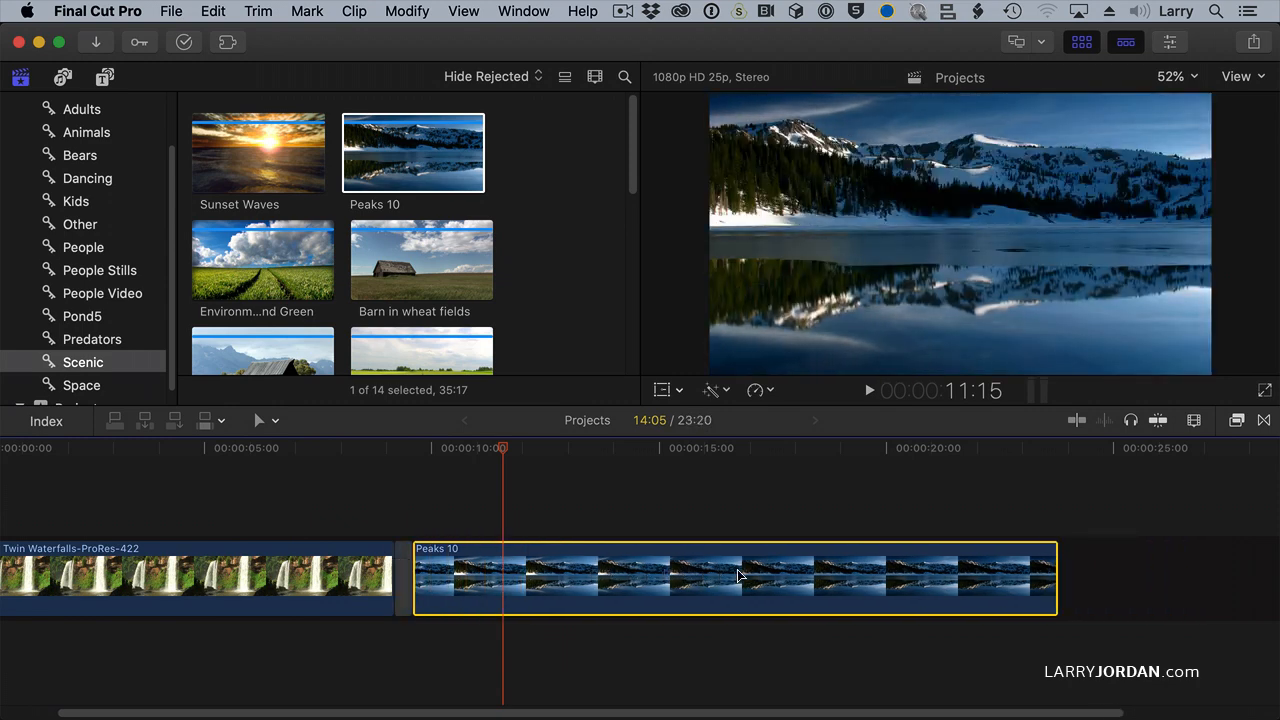
Step: Nudge Peaks 10 later, earlier and later again with the Position tool, in ten-frame increments
key("shift+comma")
key("shift+comma")
key("shift+comma")
key("shift+comma")
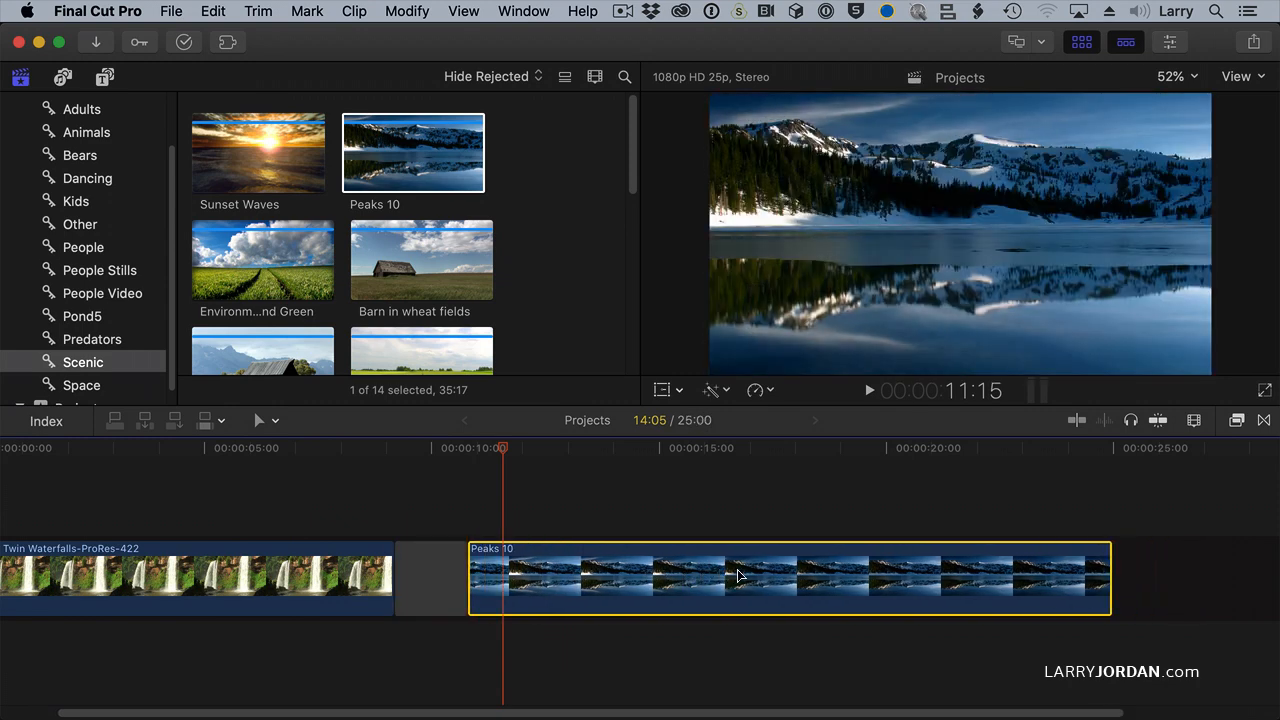
key("shift+period")
key("shift+period")
key("shift+period")
key("shift+comma")
key("shift+comma")
key("shift+comma")
key("shift+period")
key("shift+period")
key("shift+period")
key("shift+period")
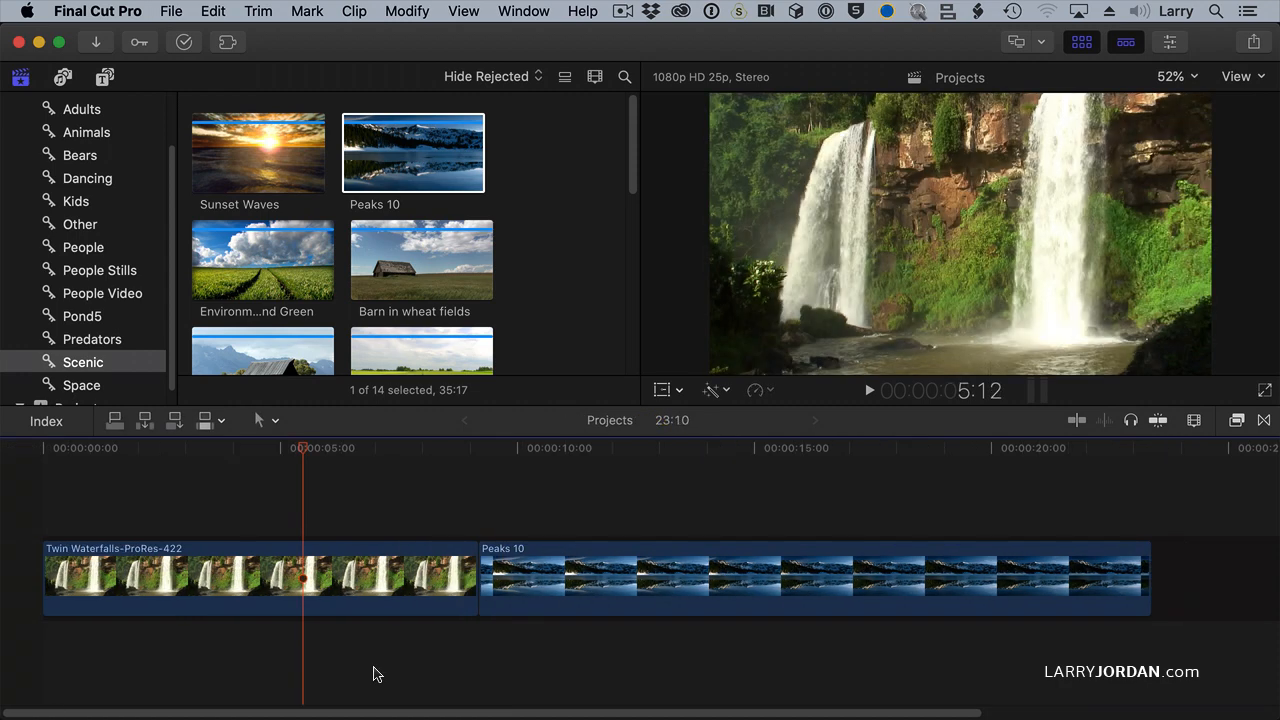
Step: Add a Hold segment to Twin Waterfalls at 5:09 and extend it until the clip lasts 12:01
left_click_drag(347, 582, 335, 592)
left_click_drag(311, 457, 297, 457)
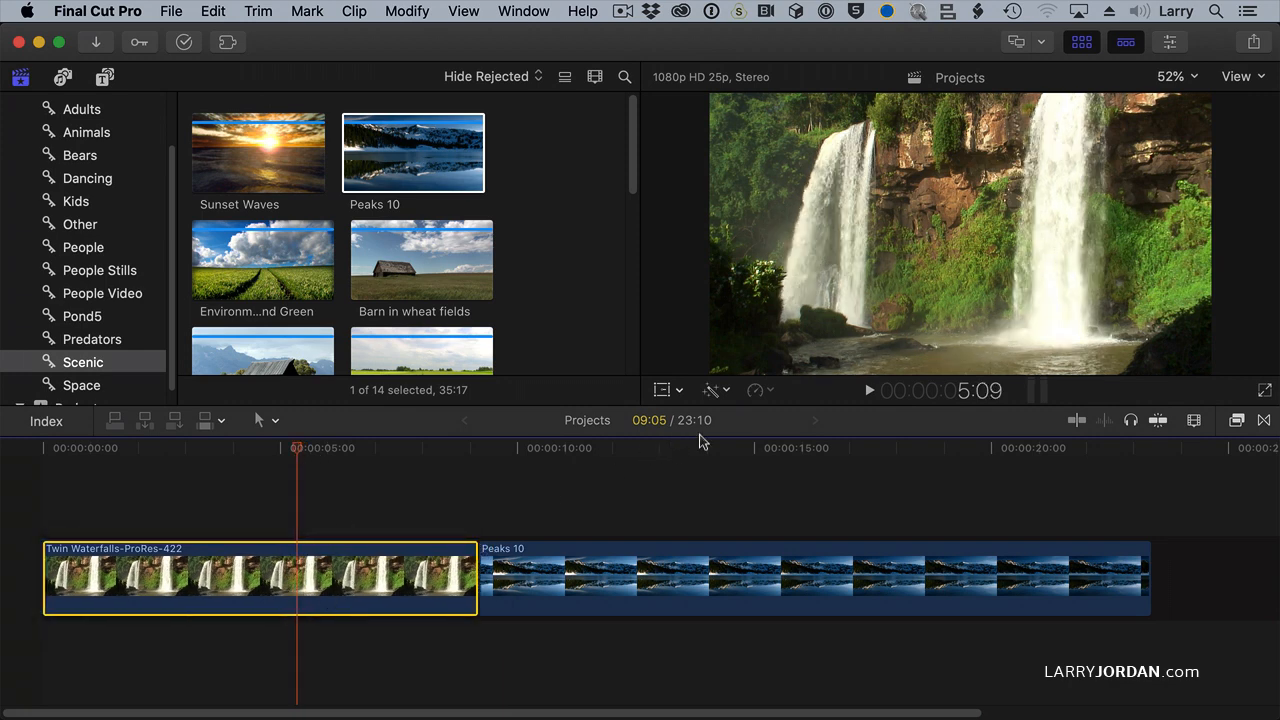
left_click(760, 395)
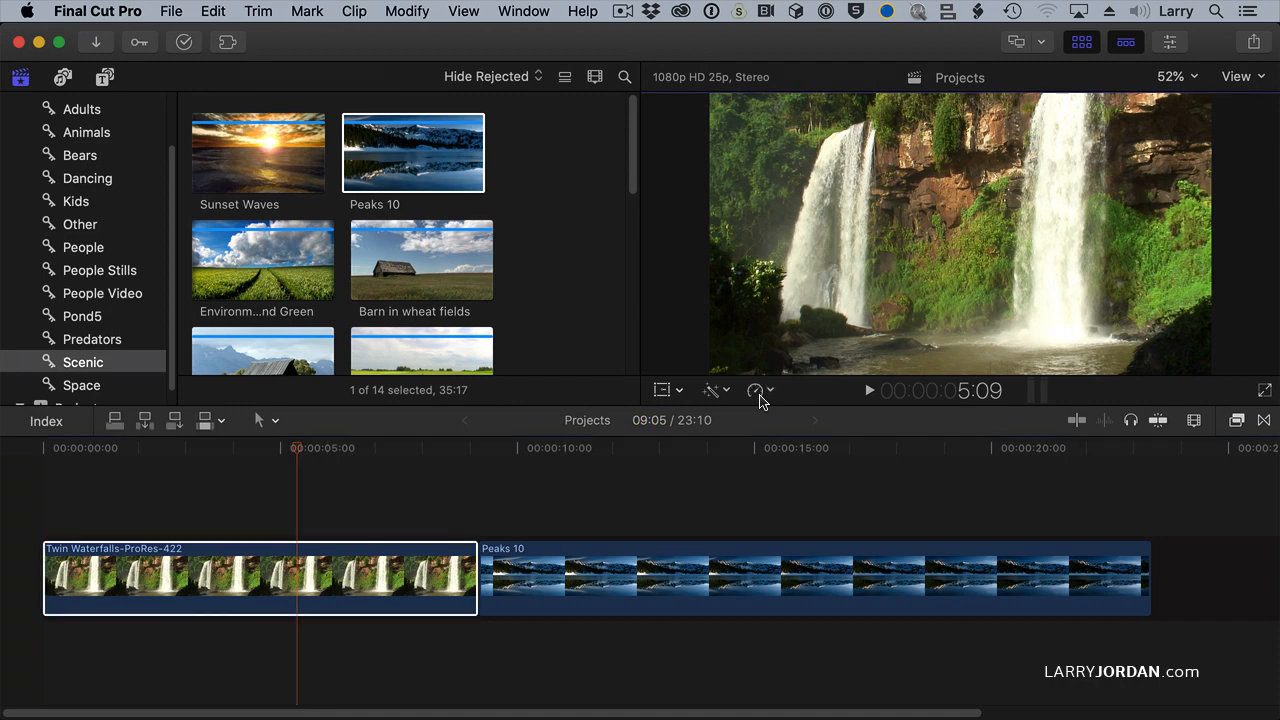
left_click(760, 398)
left_click(790, 460)
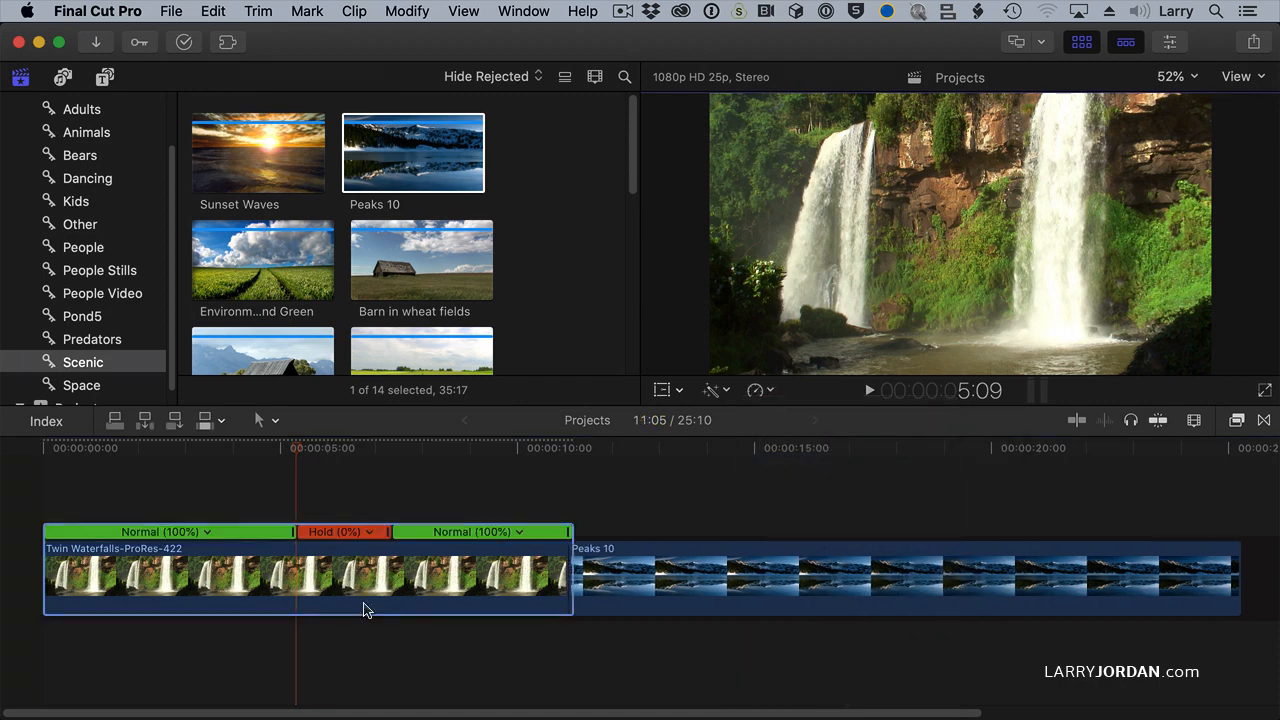
left_click_drag(390, 531, 428, 531)
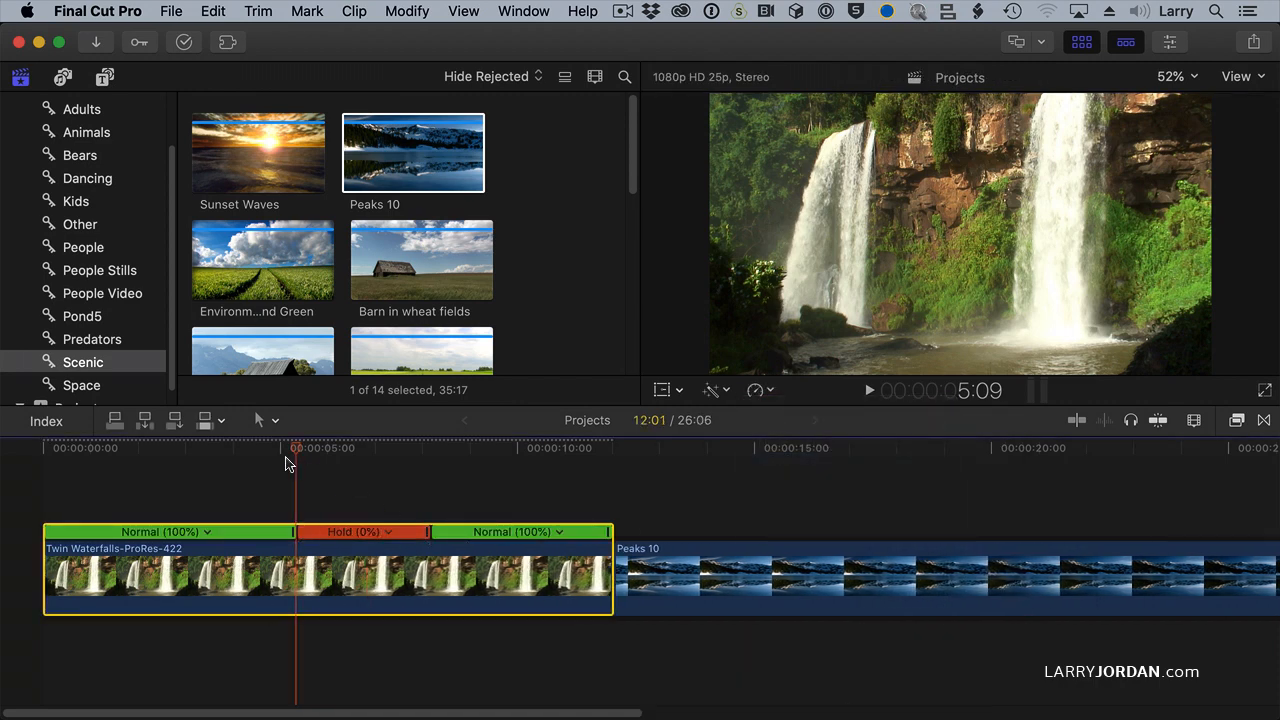
Step: Play through the held section of Twin Waterfalls and undo the hold
left_click(249, 449)
key("space")
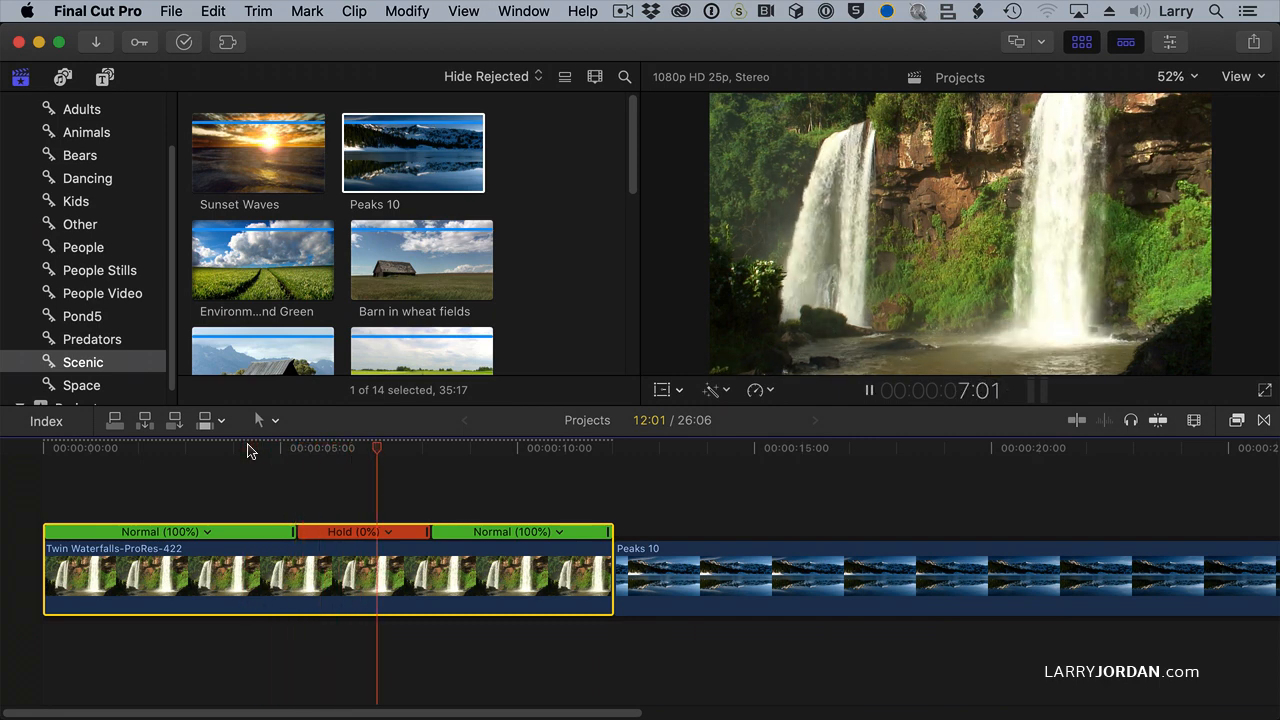
key("space")
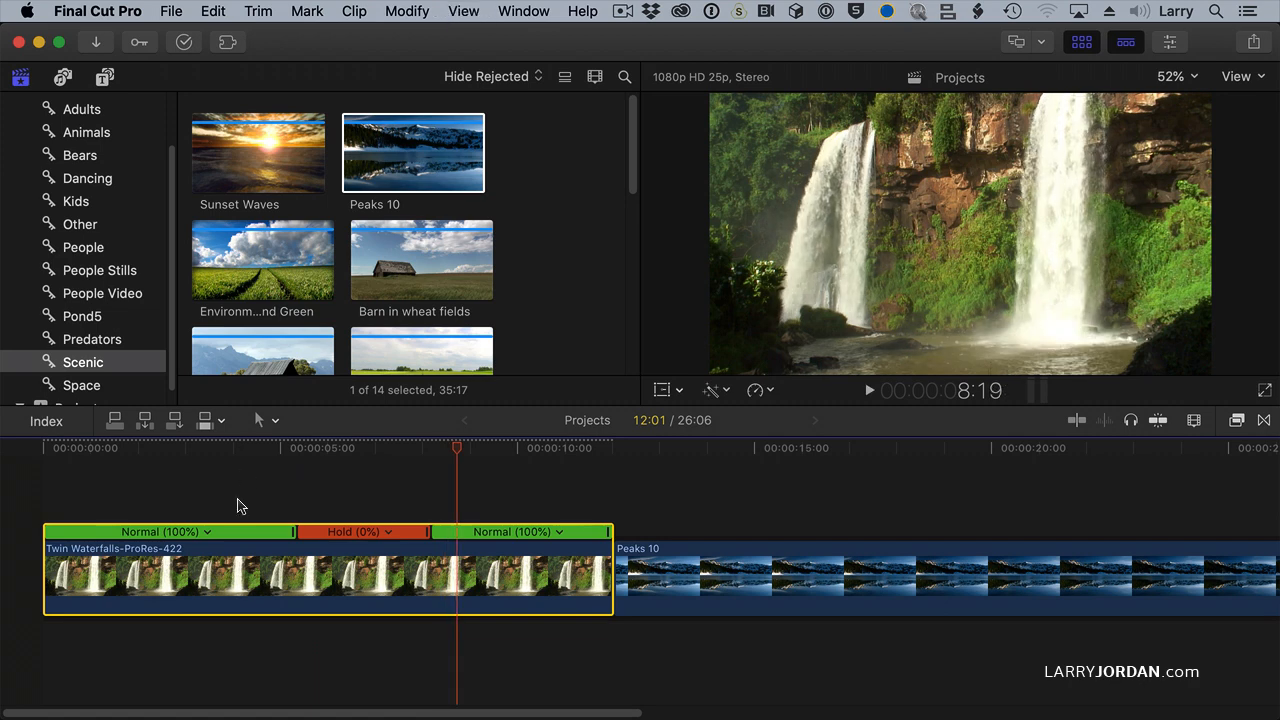
mouse_move(320, 595)
left_mouse_down()
mouse_move(392, 590)
mouse_move(270, 590)
mouse_move(324, 592)
left_mouse_up()
key("super+z")
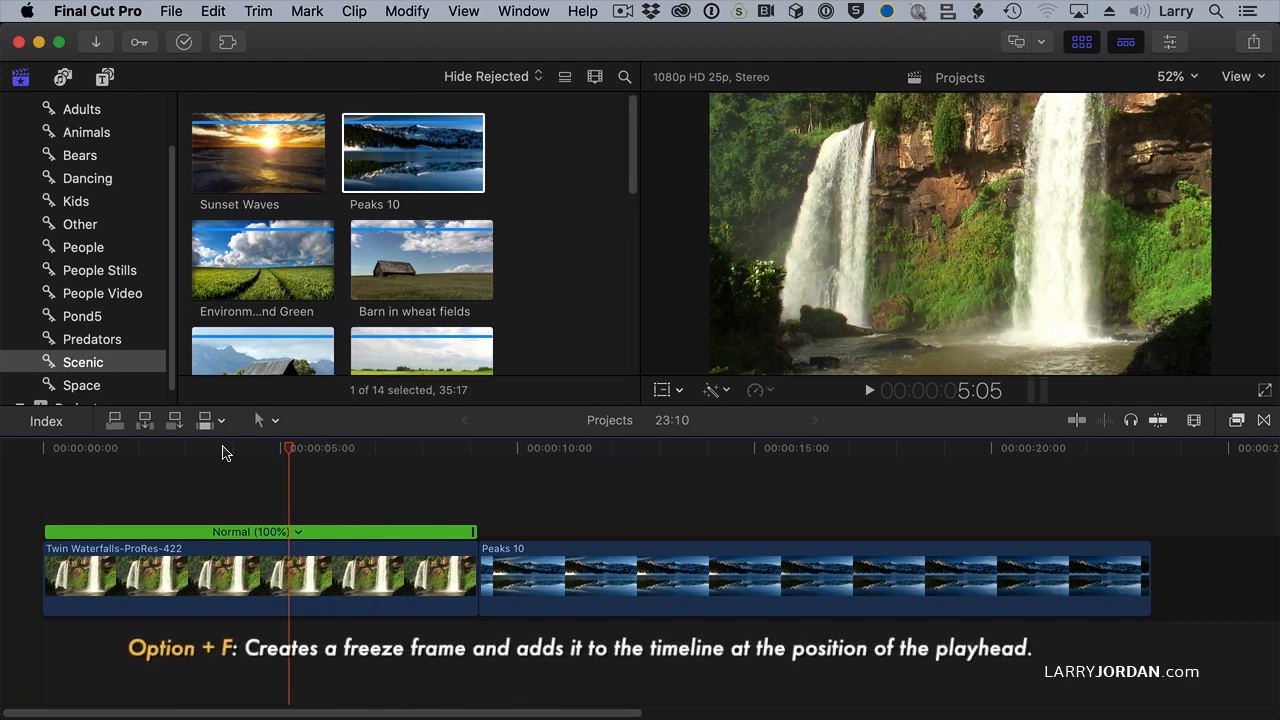
Step: Insert a four-second freeze frame into Twin Waterfalls at 5:05 and play across the edit
key("alt+f")
left_click(388, 570)
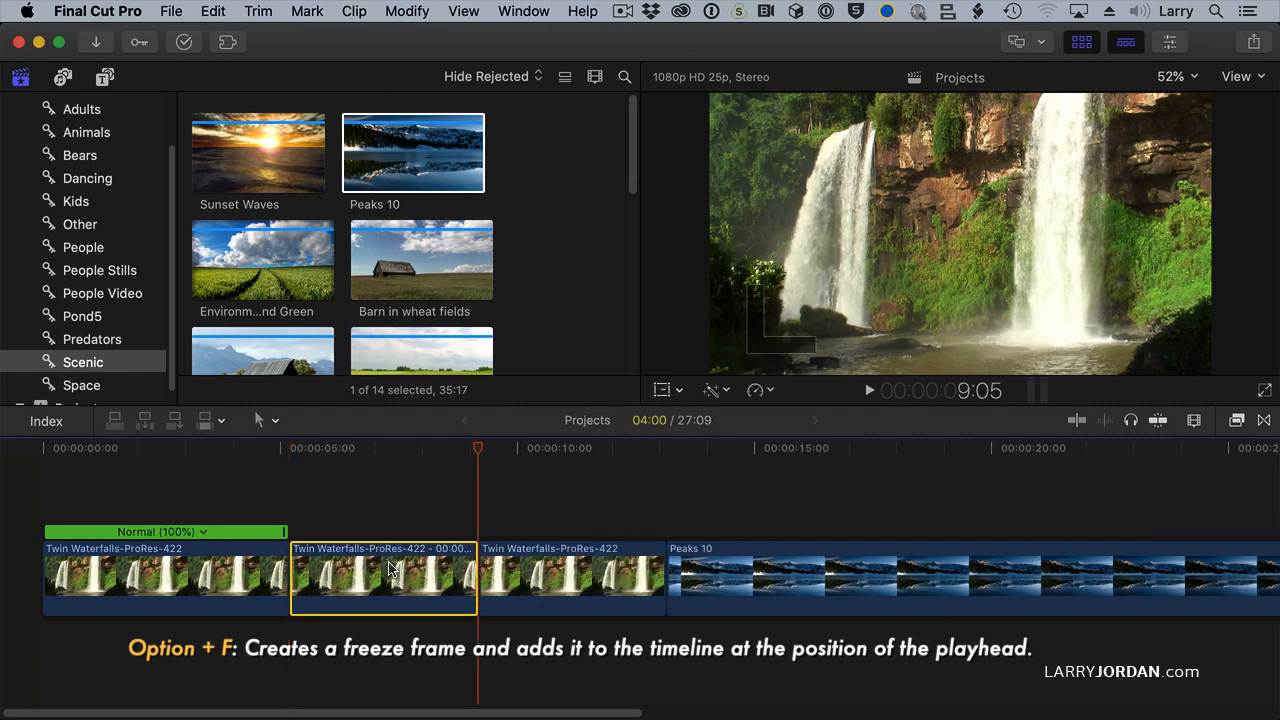
left_click(211, 445)
key("space")
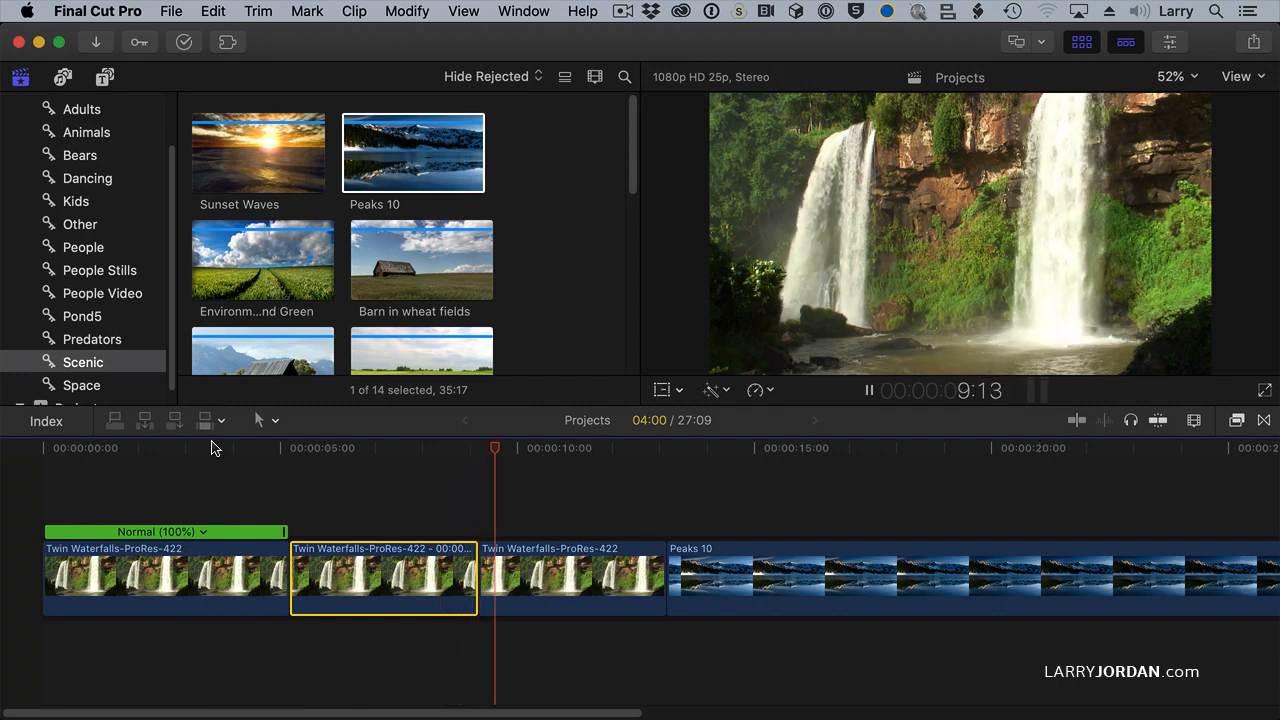
key("space")
Step: Undo the freeze frame insertion in Twin Waterfalls
mouse_move(352, 578)
left_mouse_down()
mouse_move(360, 548)
mouse_move(355, 568)
left_mouse_up()
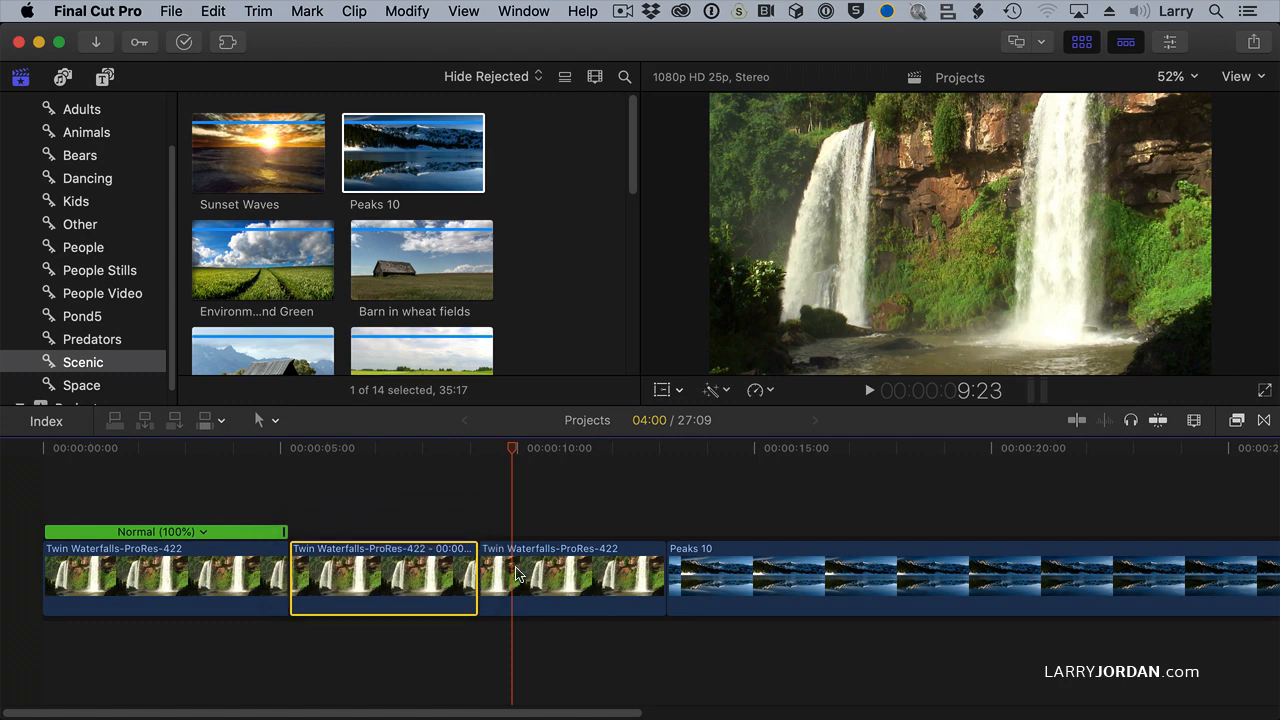
key("Delete")
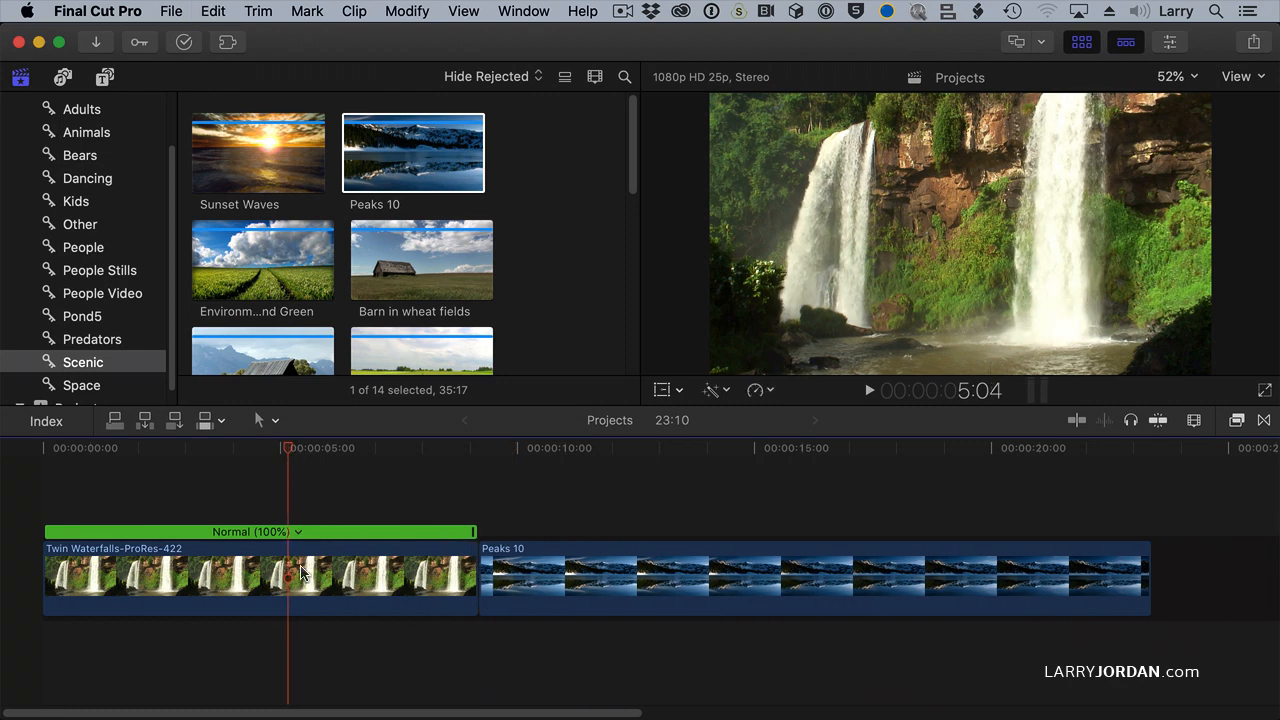
Step: Match frame from Twin Waterfalls at 5:04 to its source clip in the Browser and connect a still of that frame above the timeline clip
left_click(300, 572)
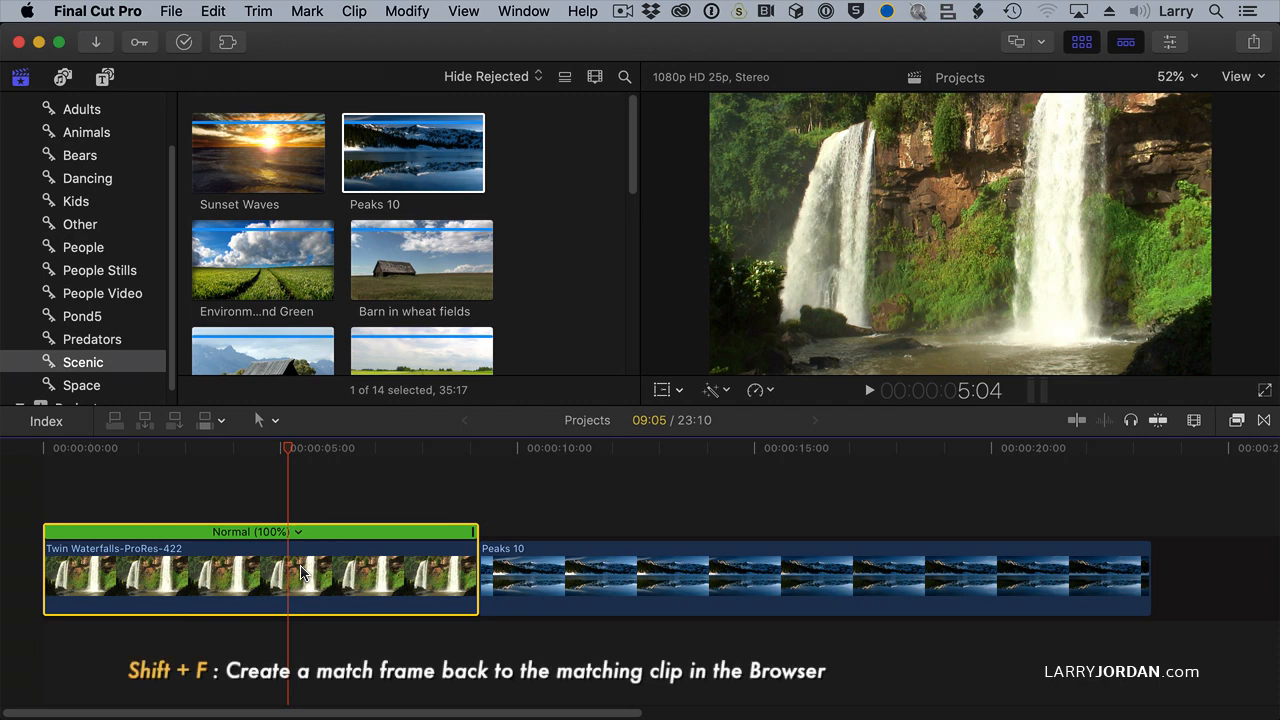
key("shift+f")
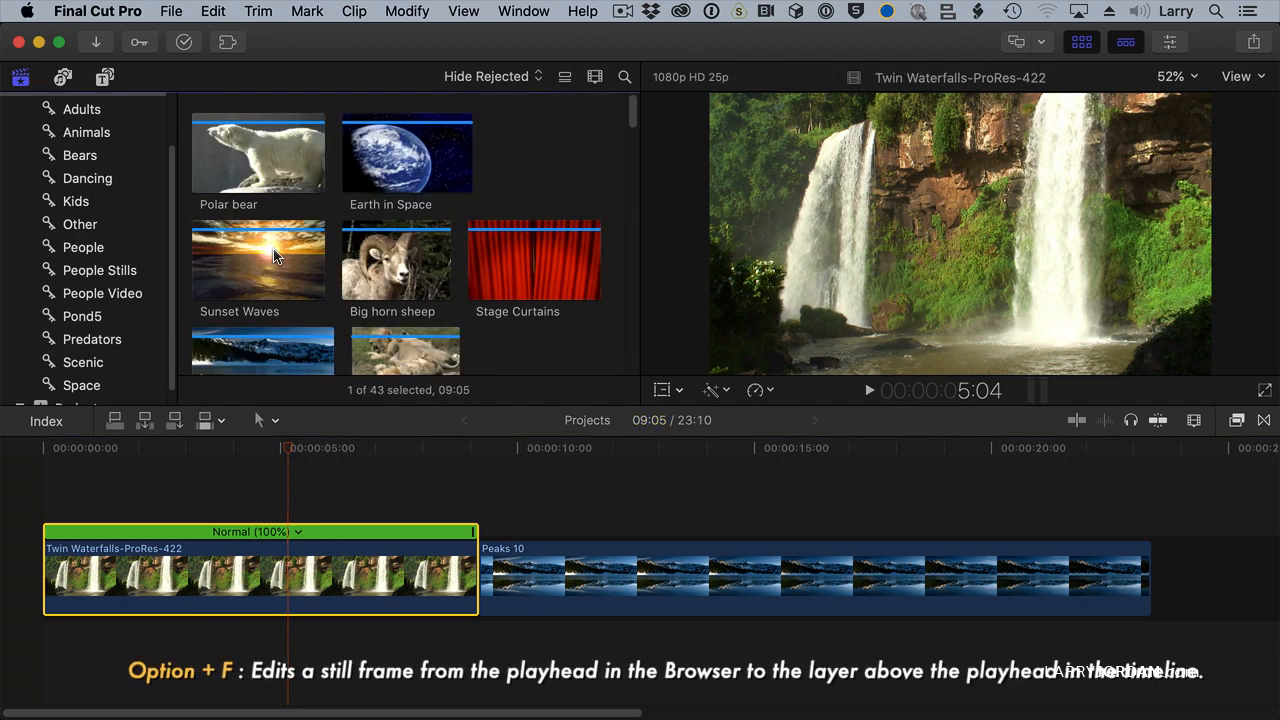
key("alt+f")
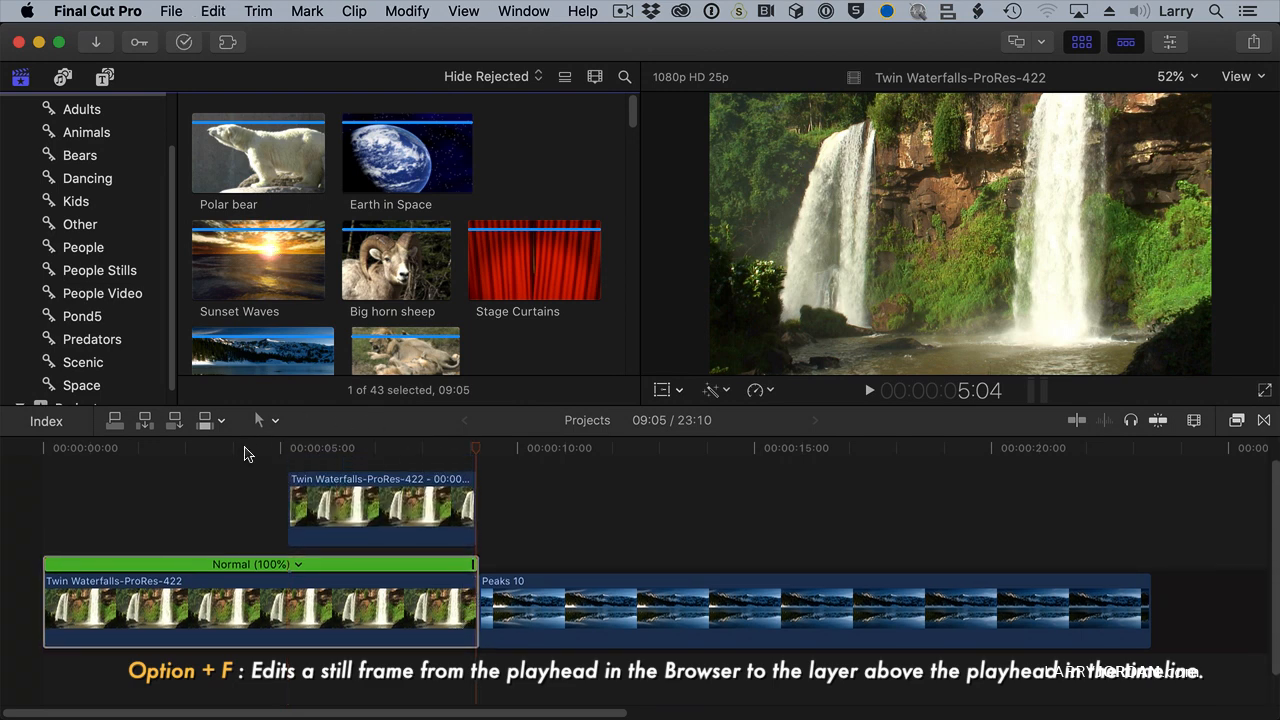
Step: Play from 4:06 across the connected Twin Waterfalls still and trim its end by about half a second
left_click(245, 453)
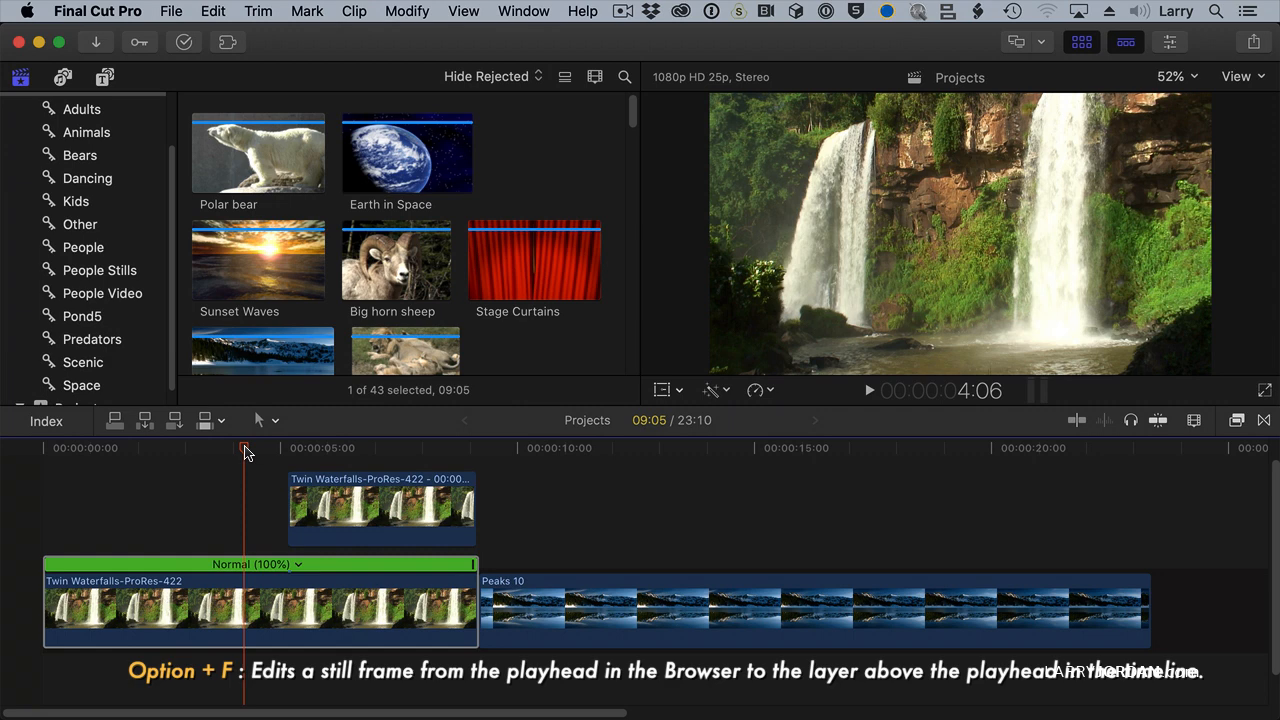
key("space")
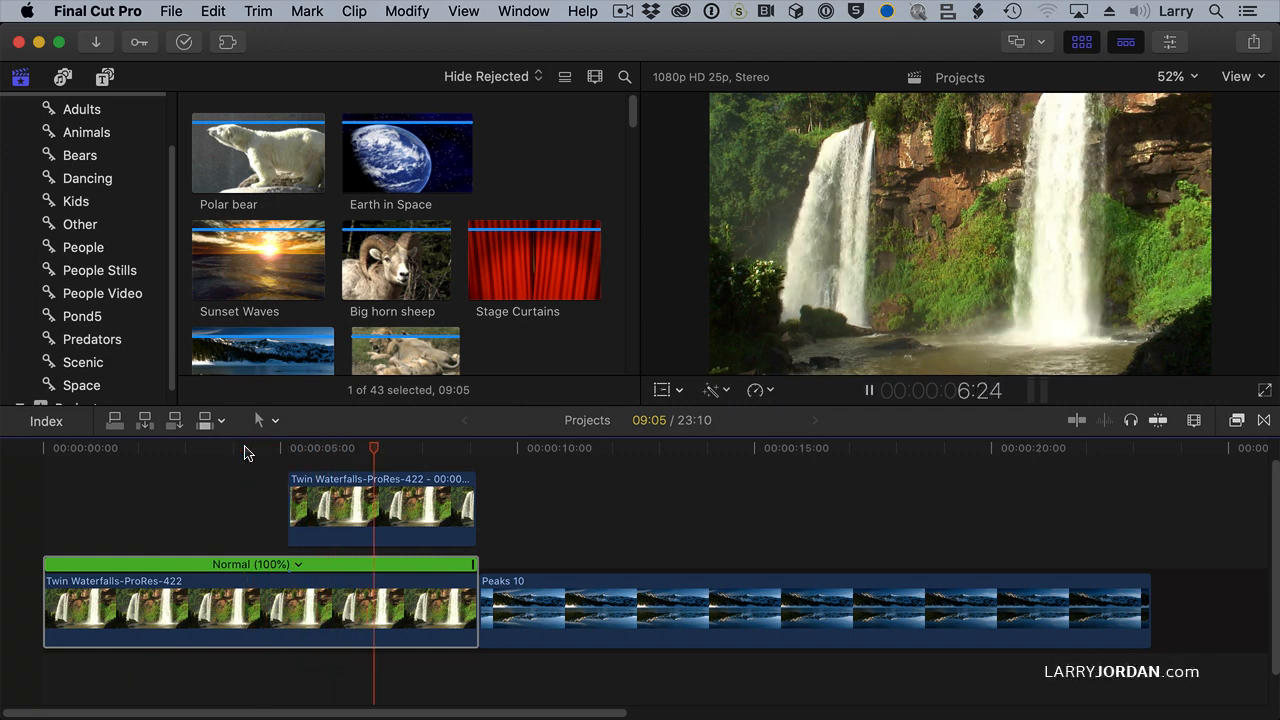
key("space")
left_click(445, 510)
mouse_move(445, 510)
left_mouse_down()
mouse_move(406, 518)
mouse_move(491, 518)
mouse_move(451, 518)
left_mouse_up()
Step: Choose the Polar bear clip in the Browser and connect a still of its frame at 16:18 above the timeline at 7:09
left_click(516, 257)
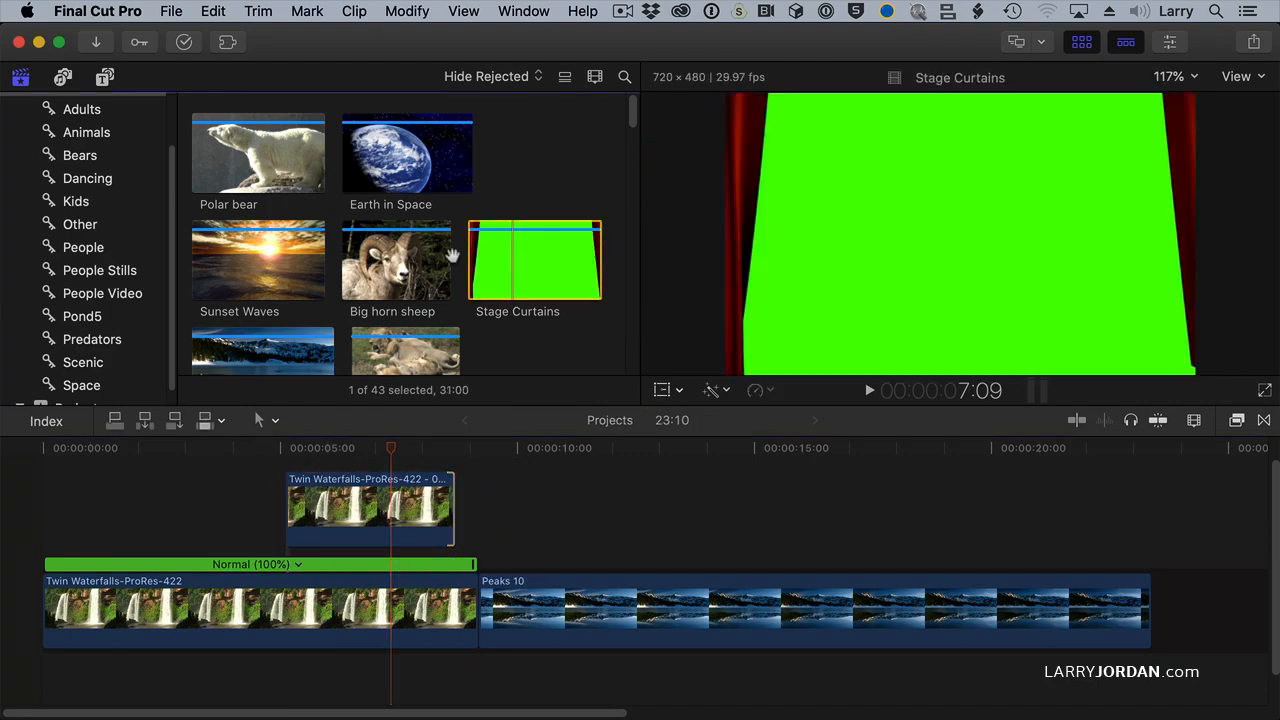
left_click(447, 257)
left_click(200, 265)
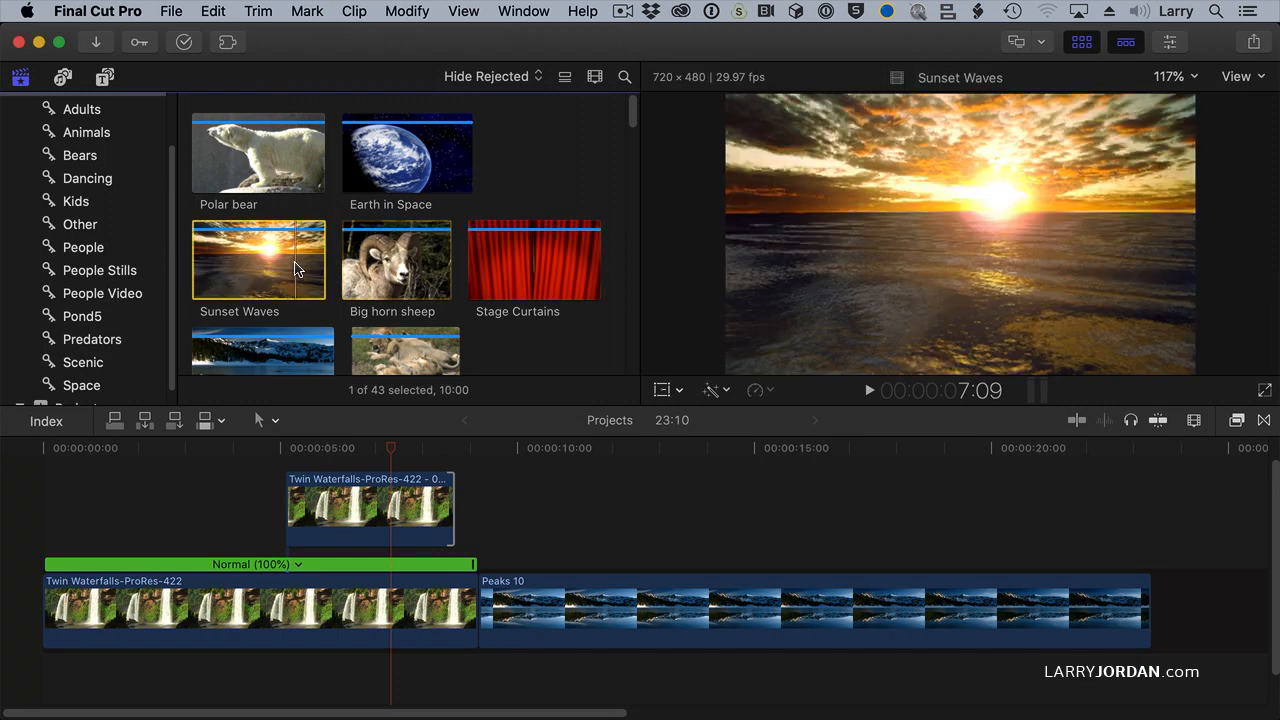
left_click(267, 140)
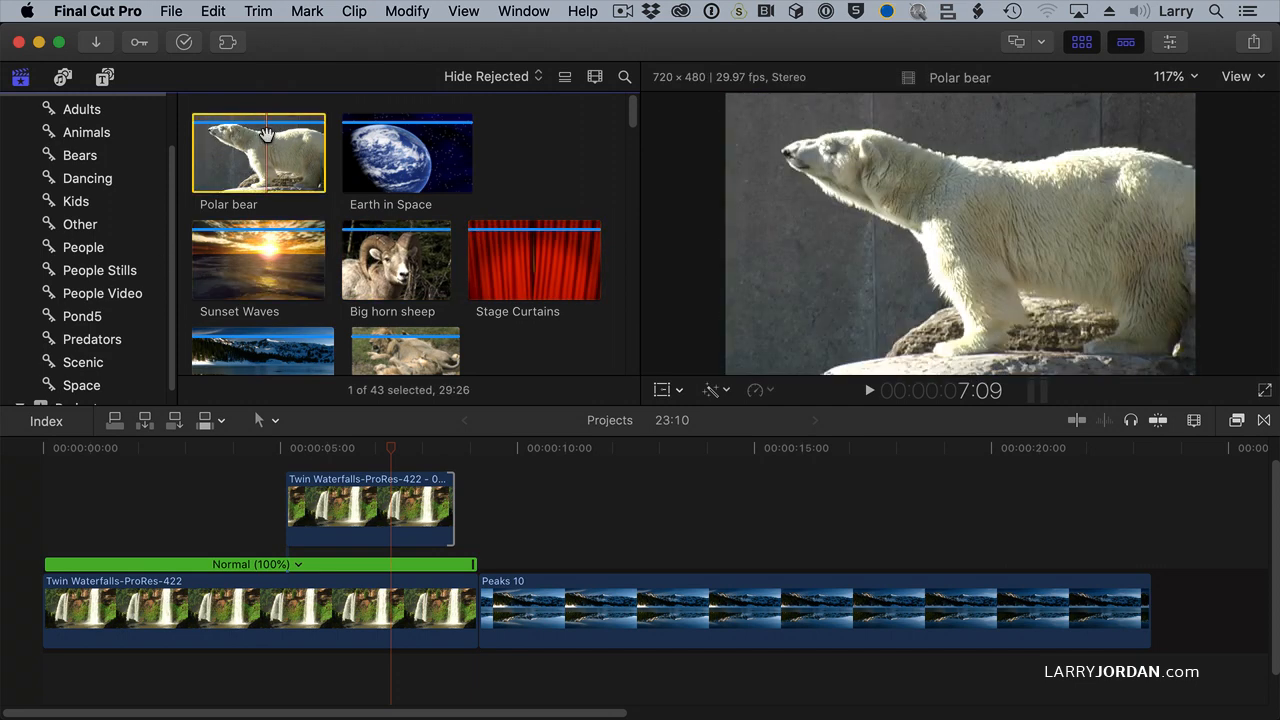
key("q")
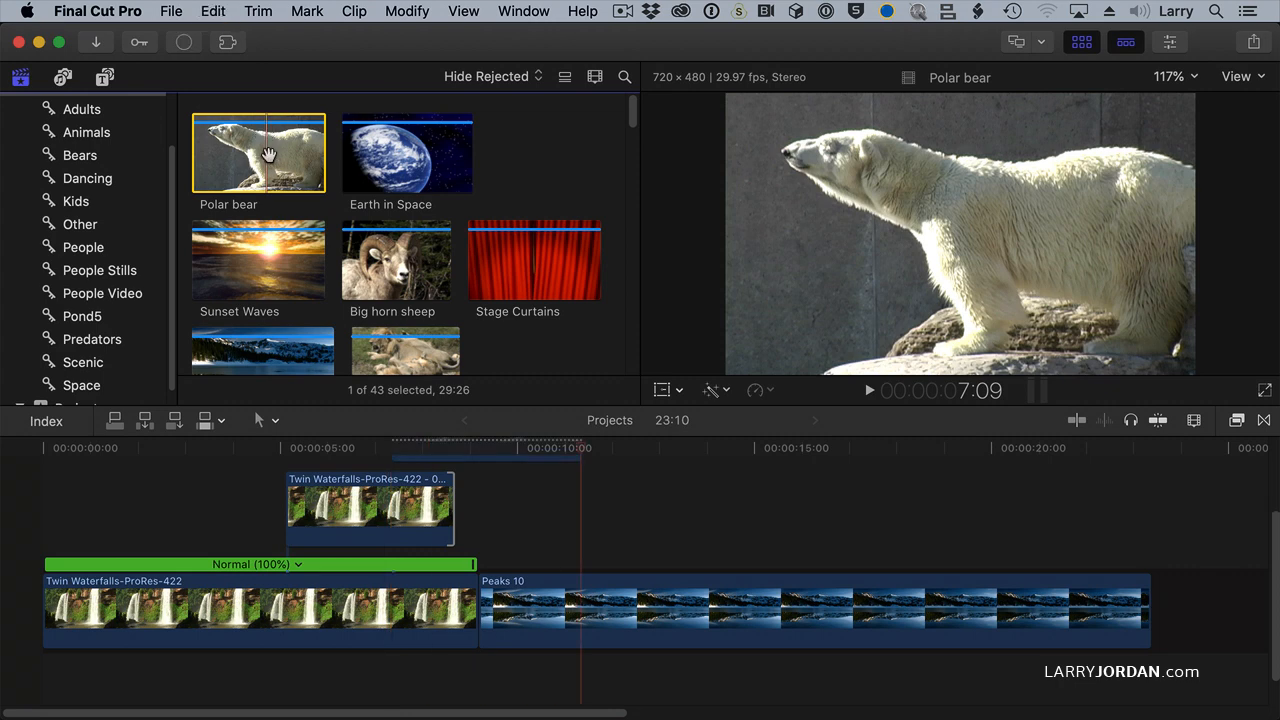
key("shift+q")
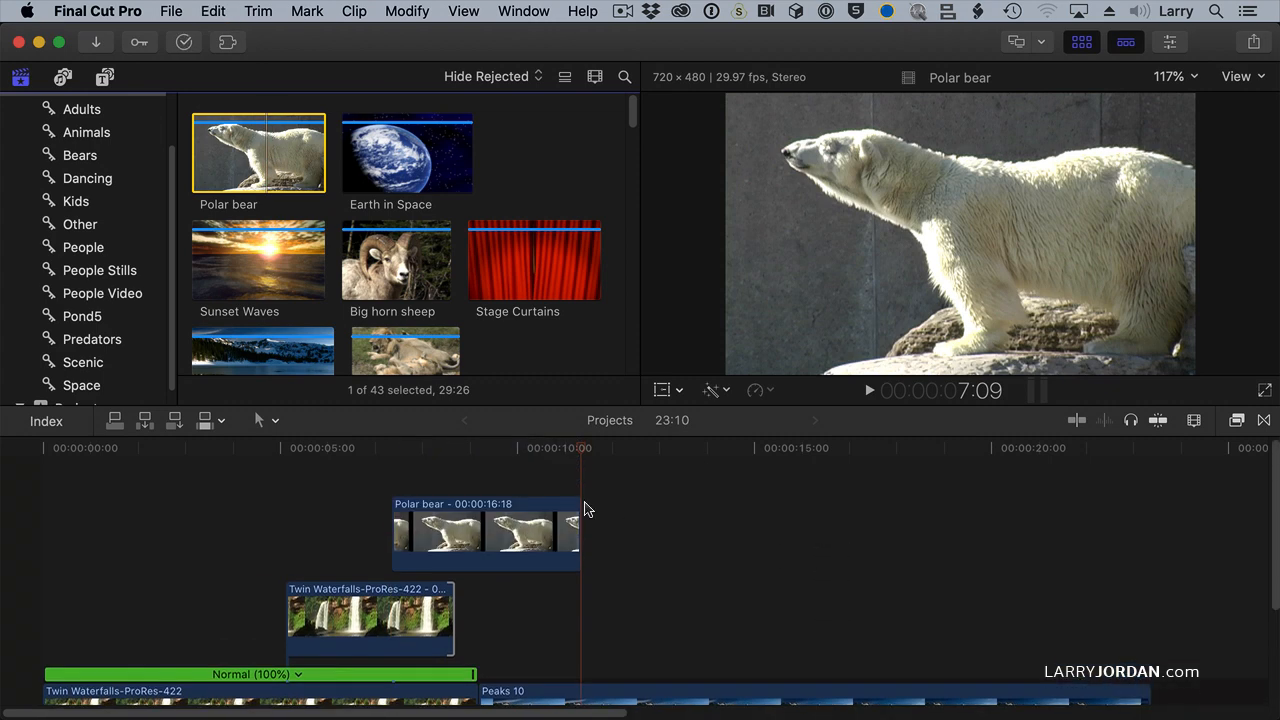
Step: Play the timeline from 7:07 to check the connected Polar bear still
left_click(389, 450)
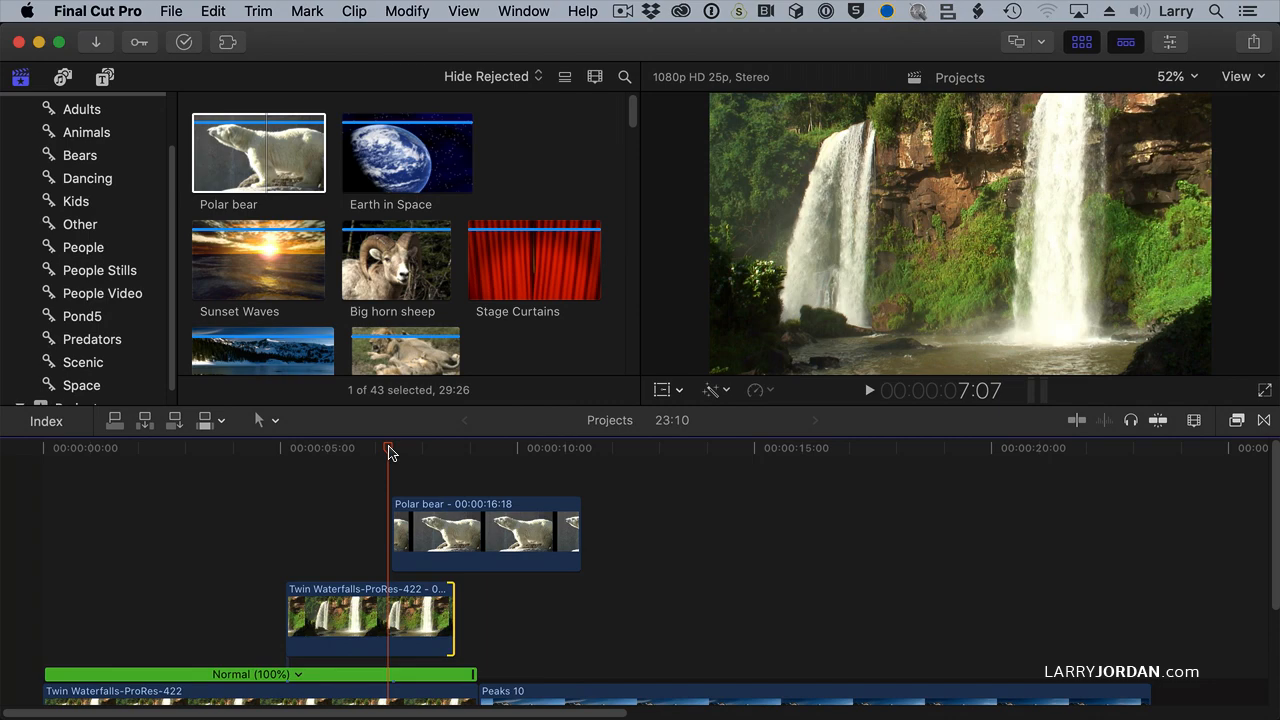
key("space")
key("space")
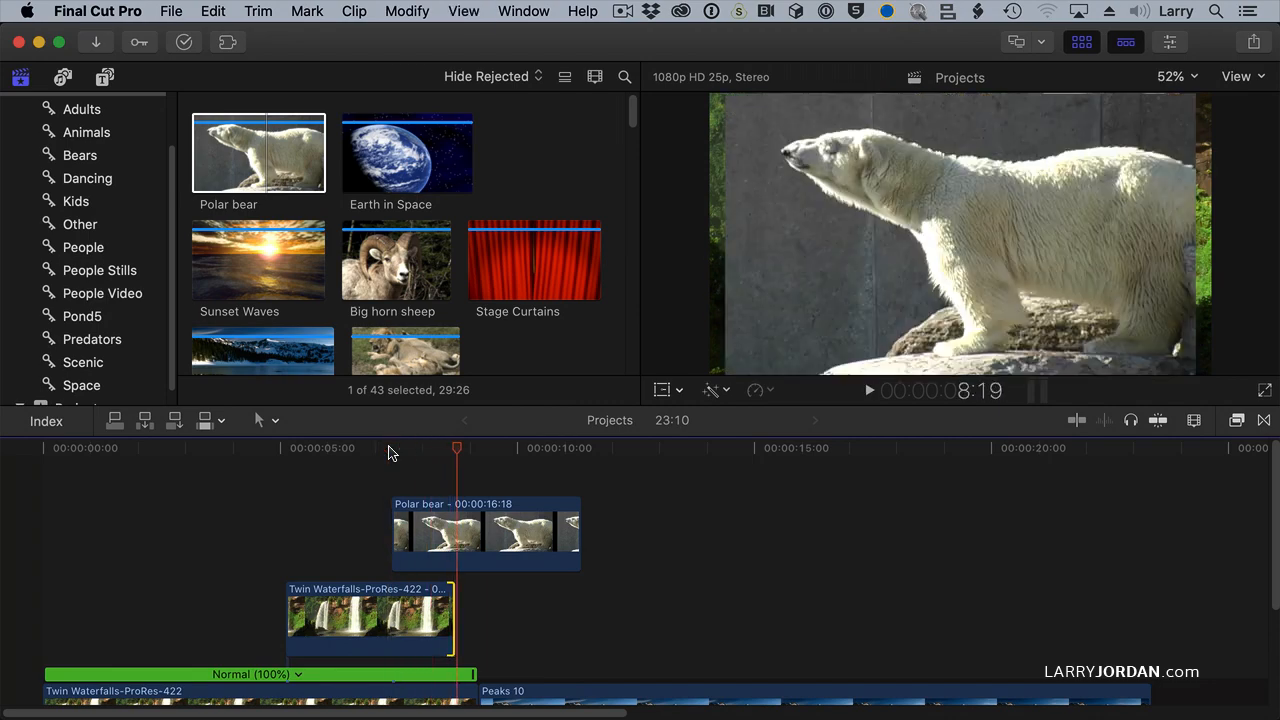